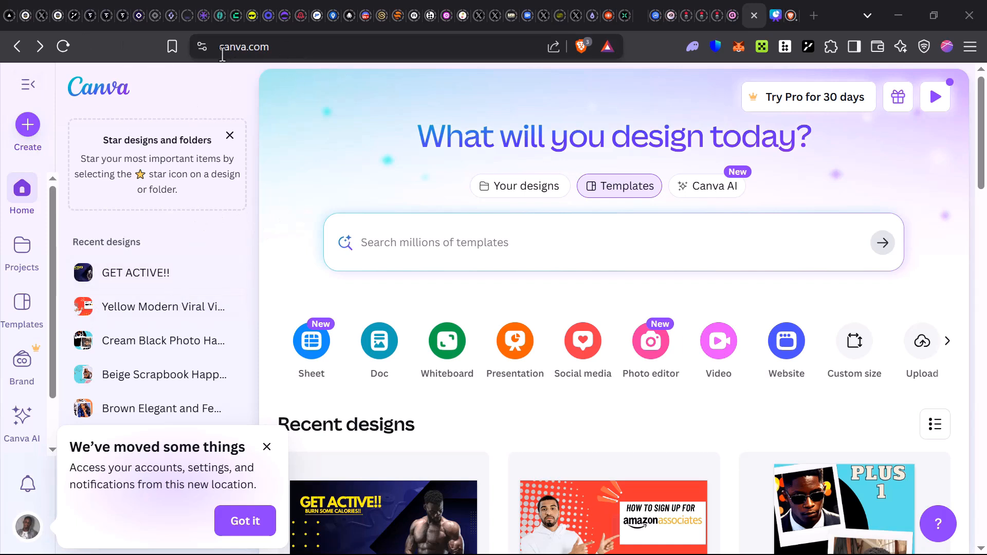
left_click(271, 47)
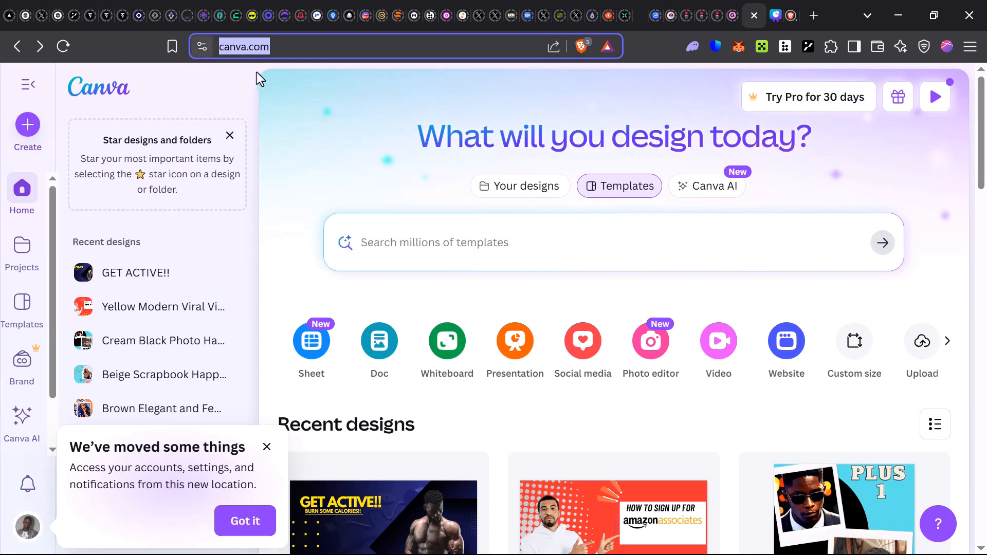
left_click(230, 100)
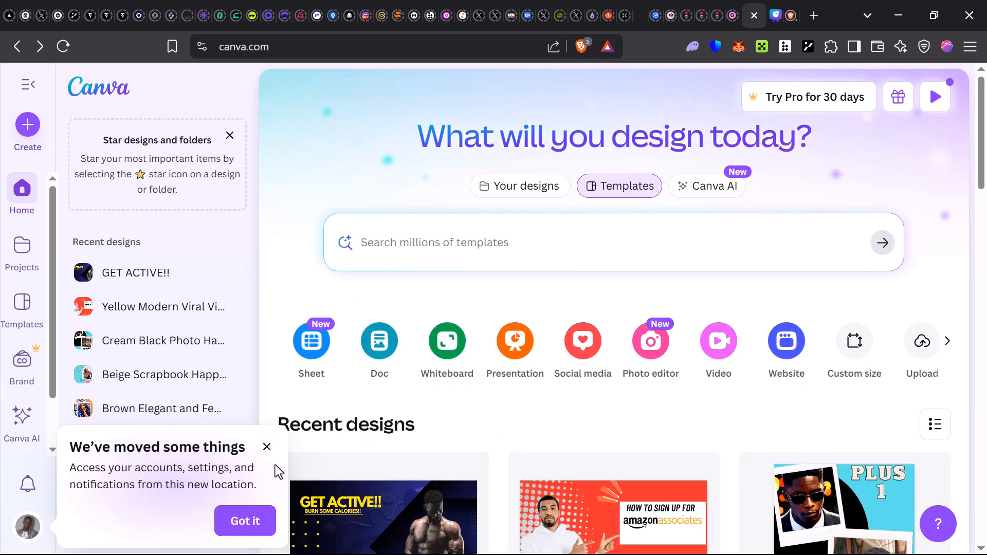
Dismiss the notice about moved features and create a new blank presentation.
left_click(241, 520)
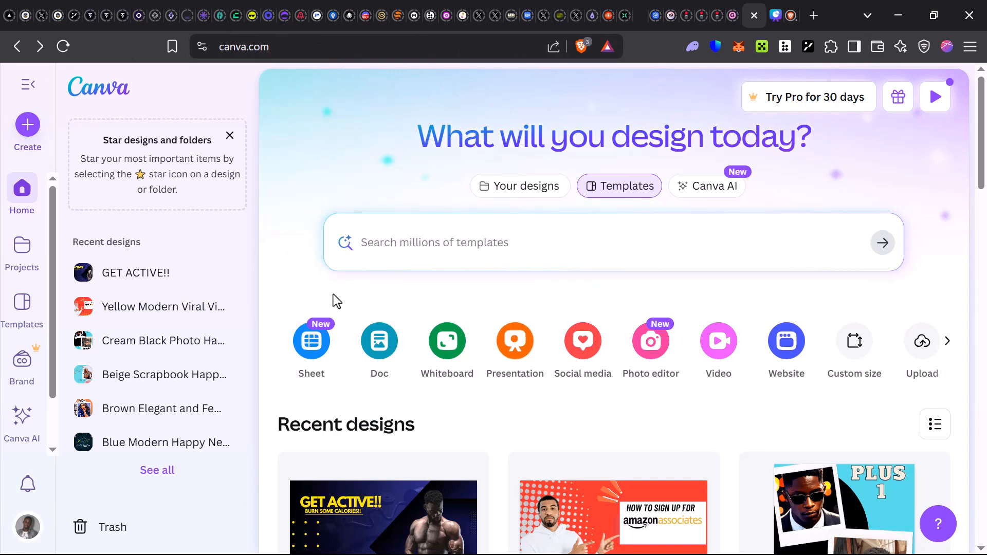
scroll(489, 237, "down", 1)
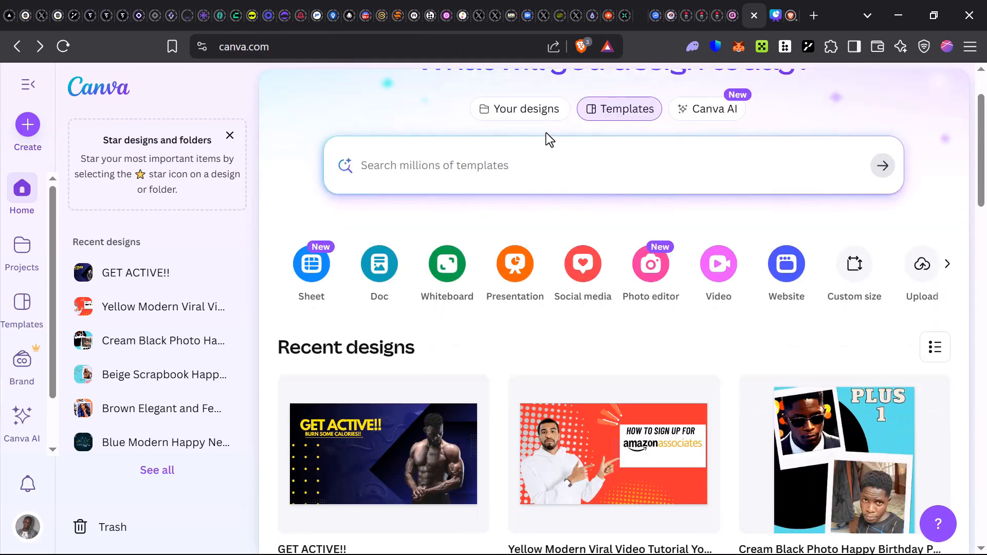
scroll(545, 144, "up", 1)
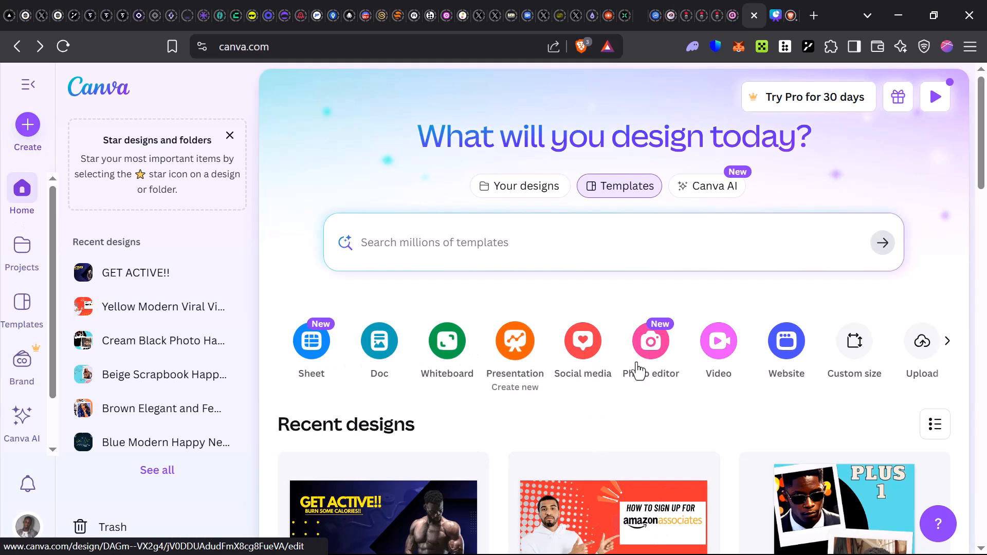
left_click(527, 351)
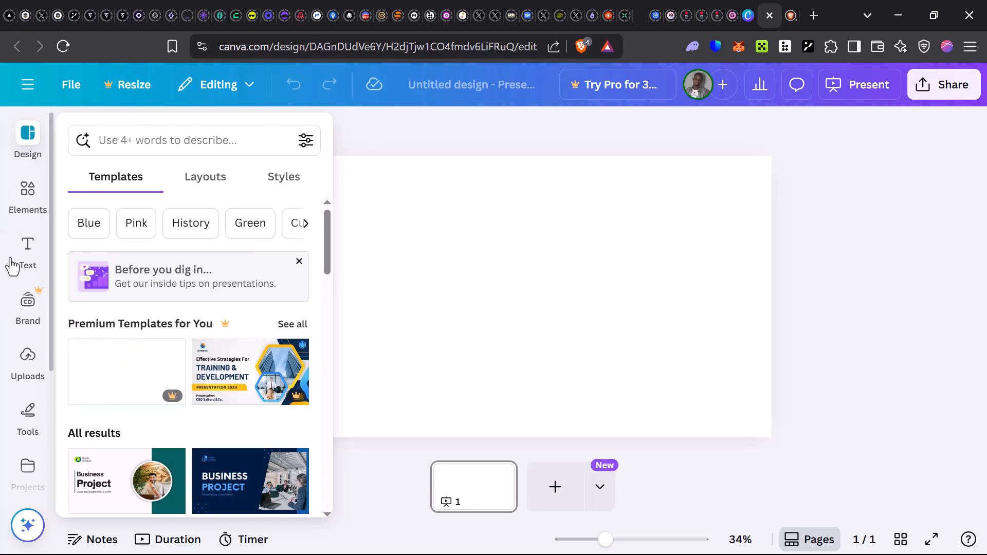
Look through the editor's available tools and the presentation layouts and styles, dismissing the layouts introduction.
scroll(23, 411, "down", 3)
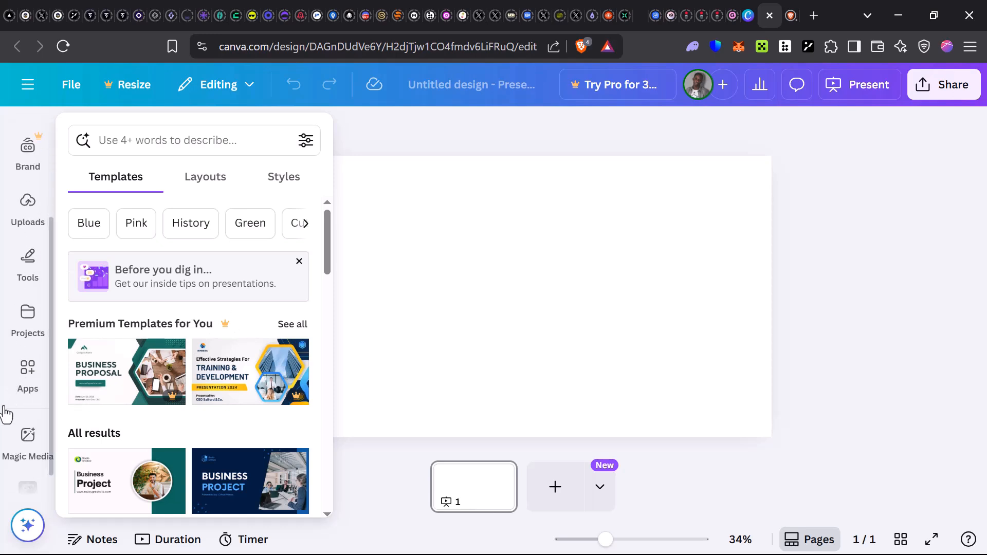
scroll(28, 442, "down", 1)
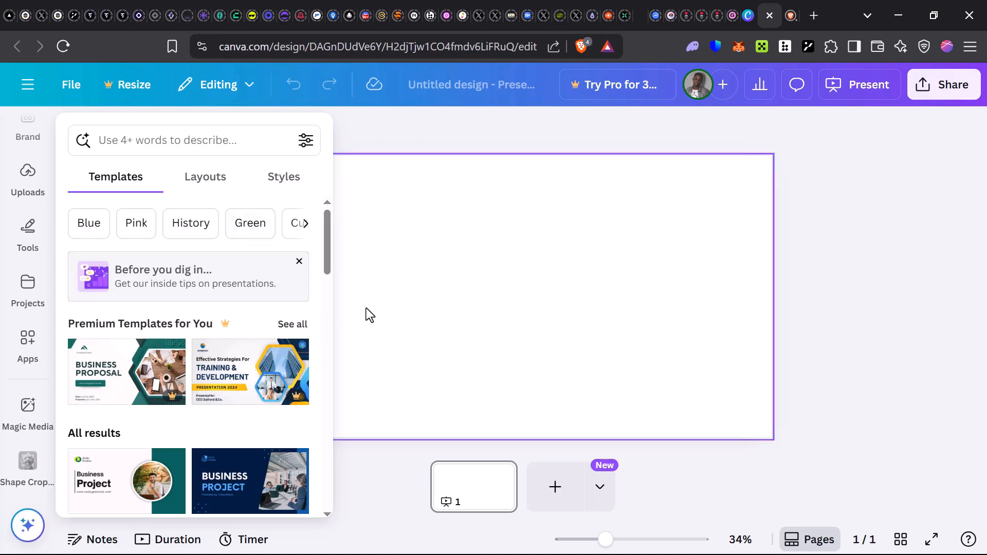
scroll(30, 150, "up", 3)
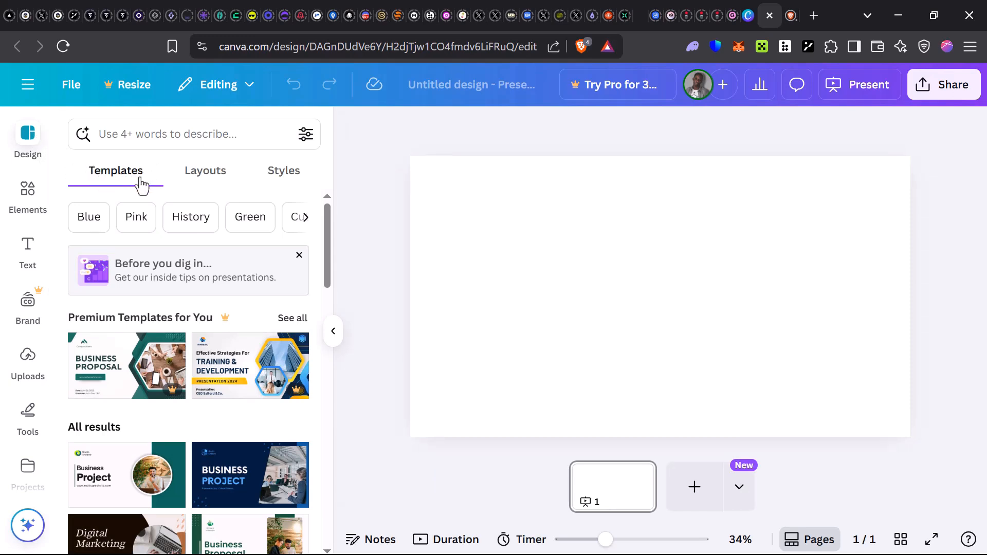
left_click(206, 175)
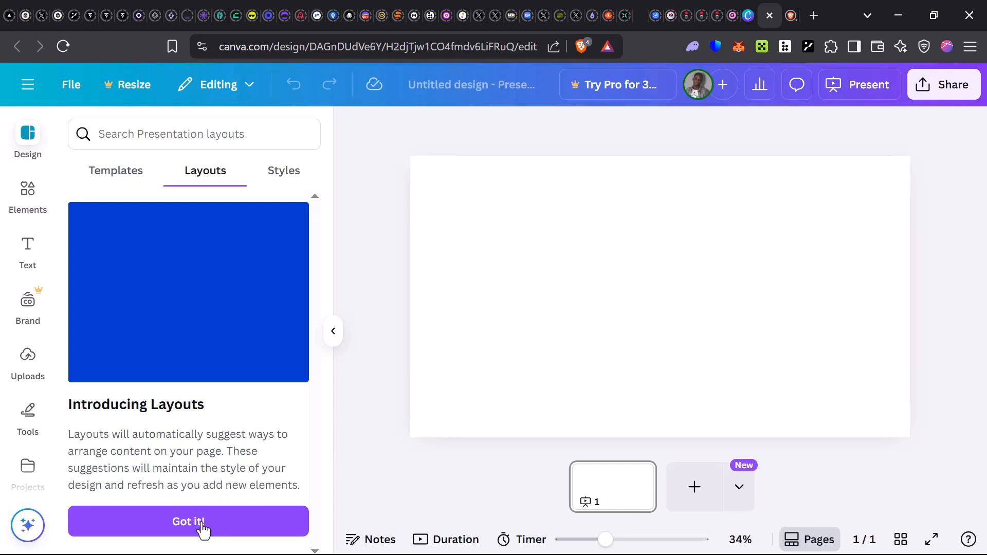
left_click(228, 522)
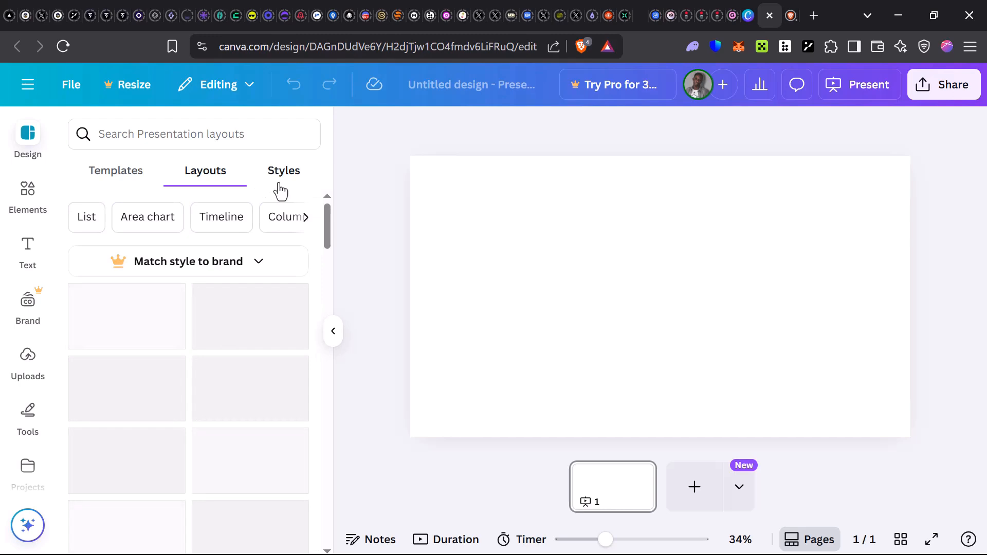
left_click(281, 183)
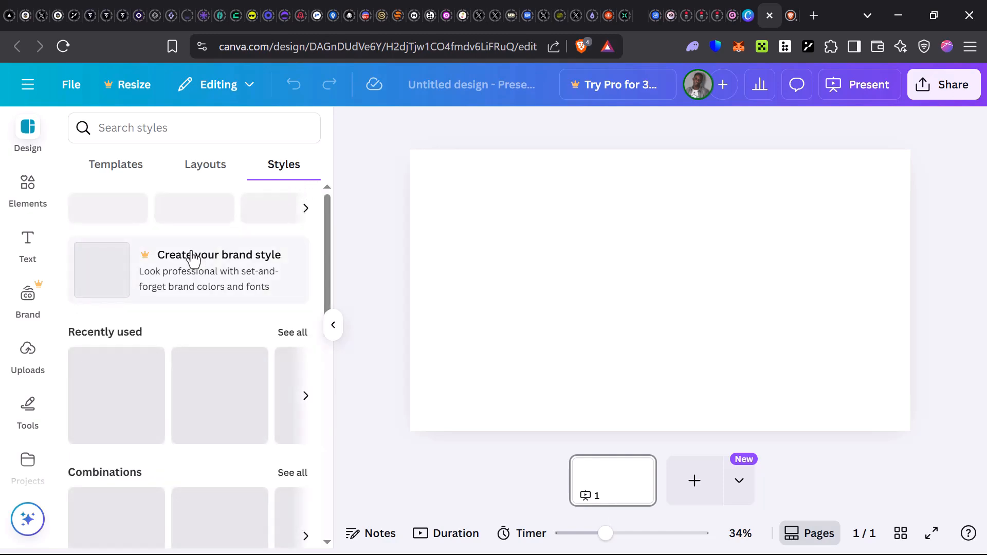
Find the Red Black Dynamic GYM Presentation template and apply its GYM CENTRE cover to the first page.
left_click(99, 169)
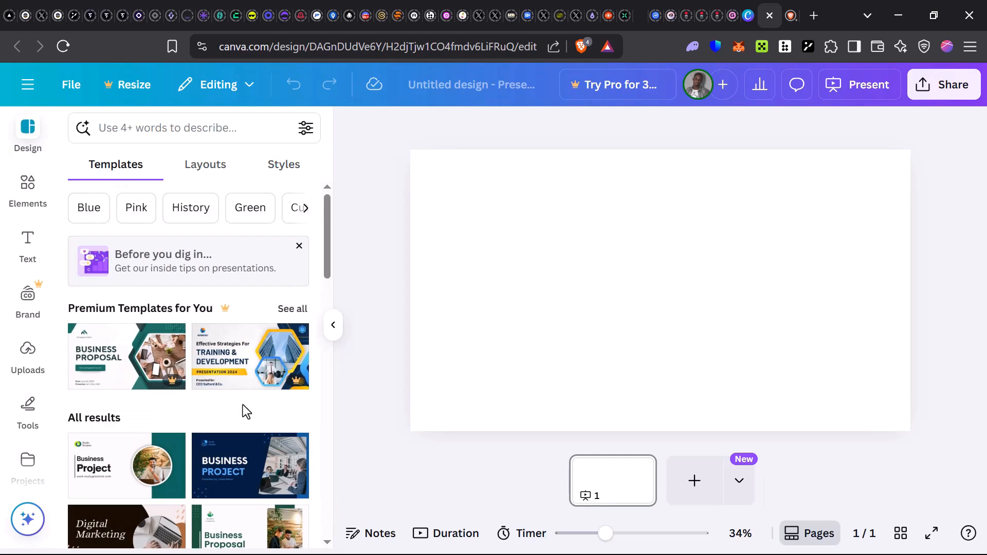
scroll(251, 408, "down", 3)
scroll(214, 388, "up", 3)
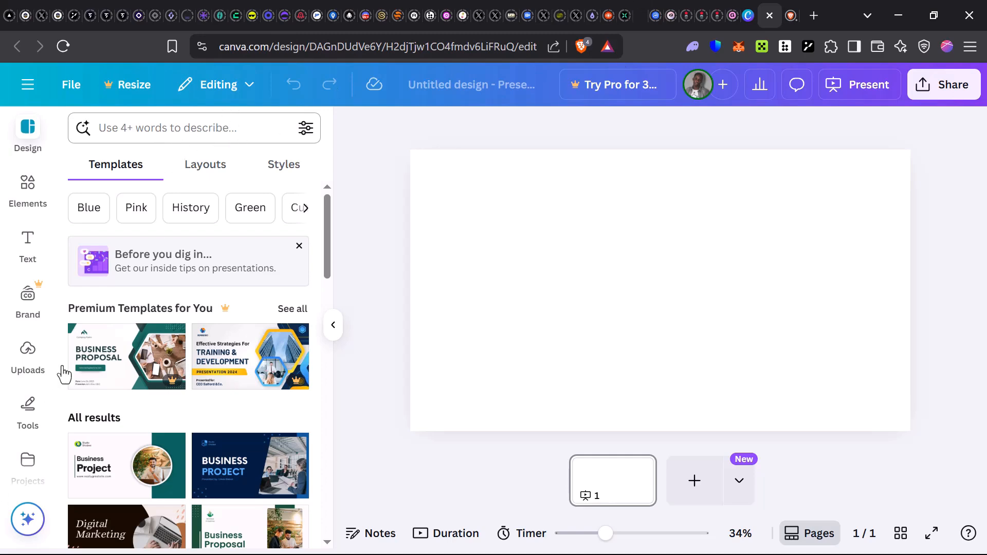
scroll(140, 399, "down", 5)
scroll(160, 371, "down", 2)
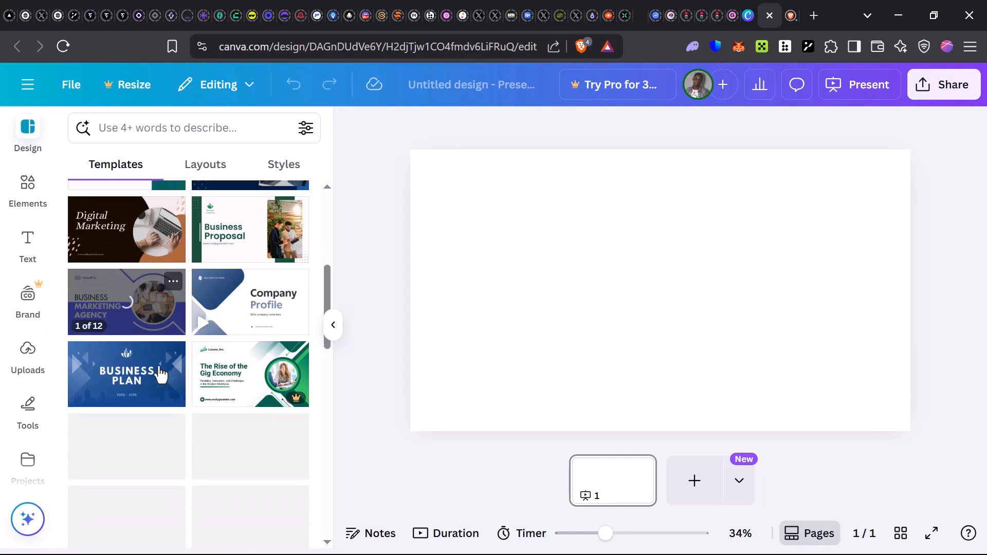
scroll(161, 372, "down", 2)
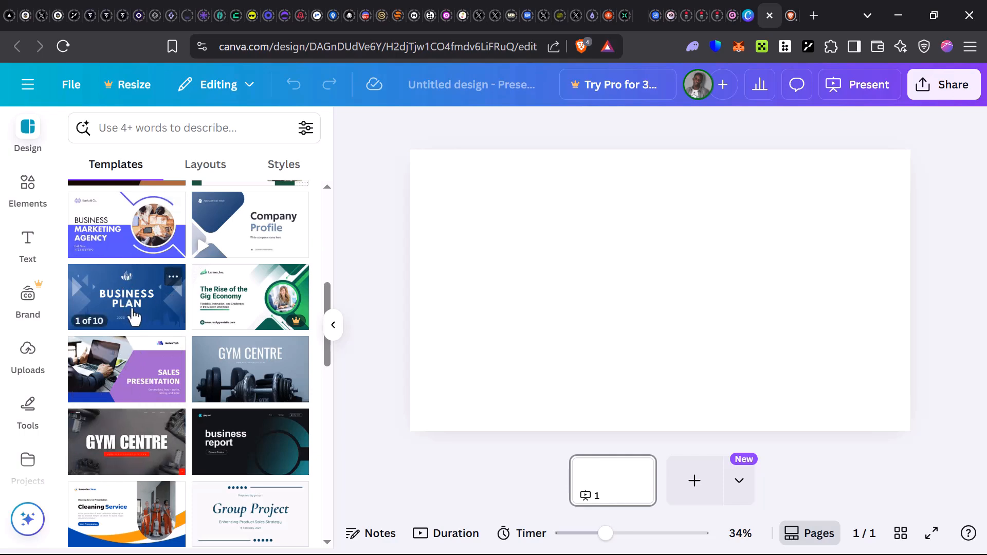
left_click(119, 442)
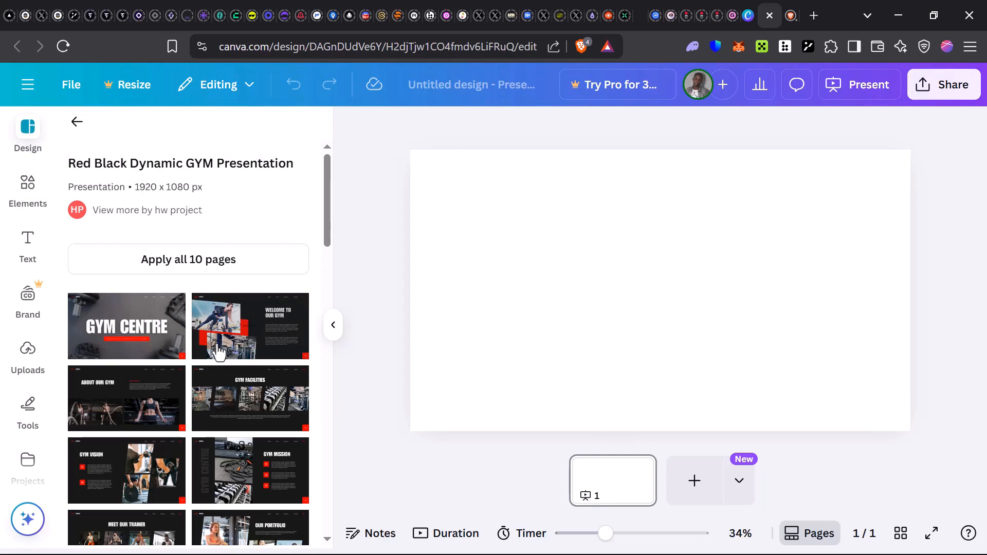
left_click(127, 334)
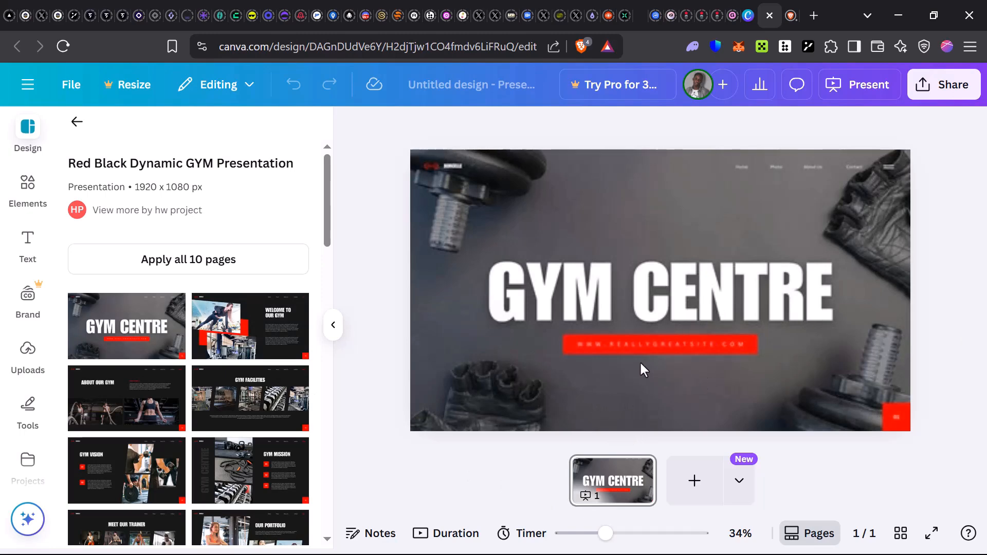
Add a second page and apply the template's WELCOME TO OUR GYM page to it.
left_click(691, 328)
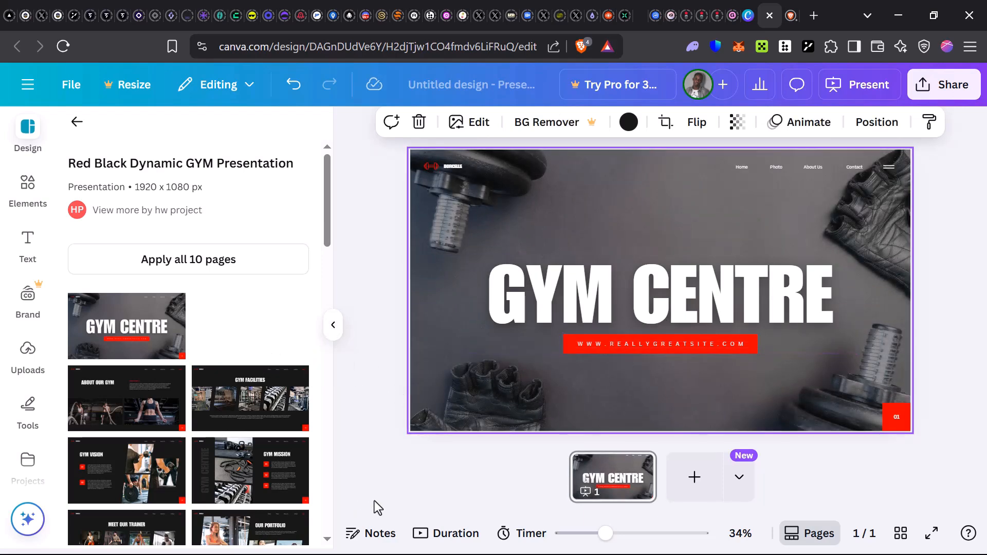
left_click(352, 415)
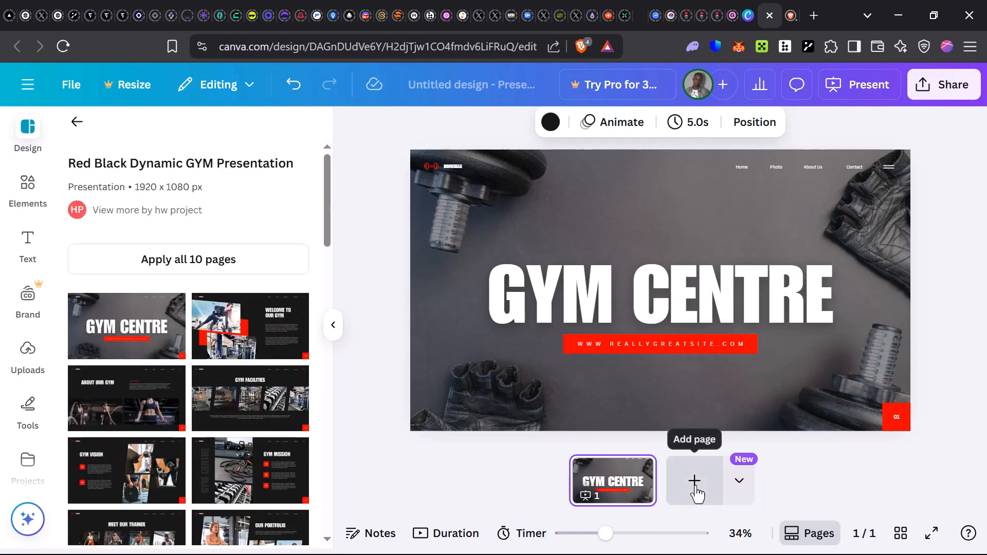
left_click(695, 493)
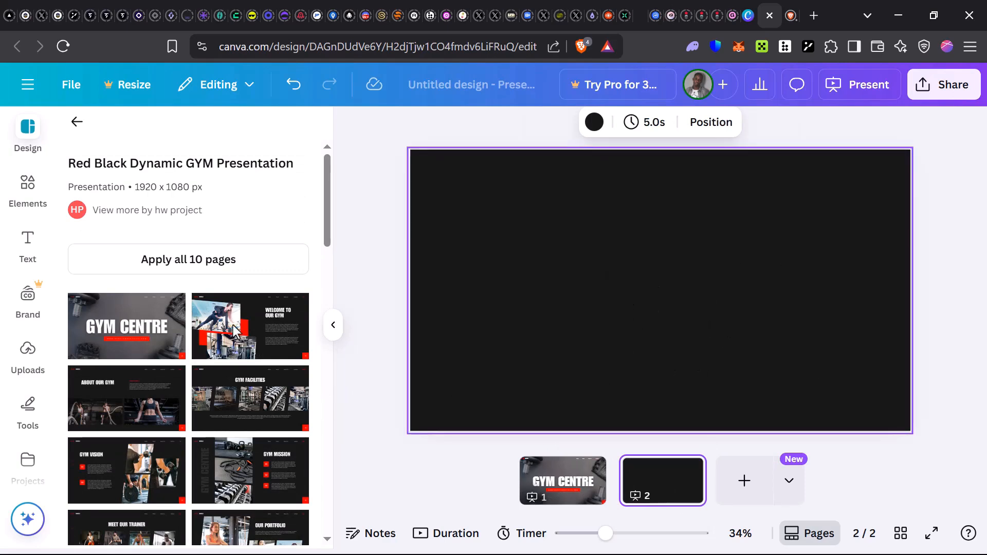
left_click(258, 337)
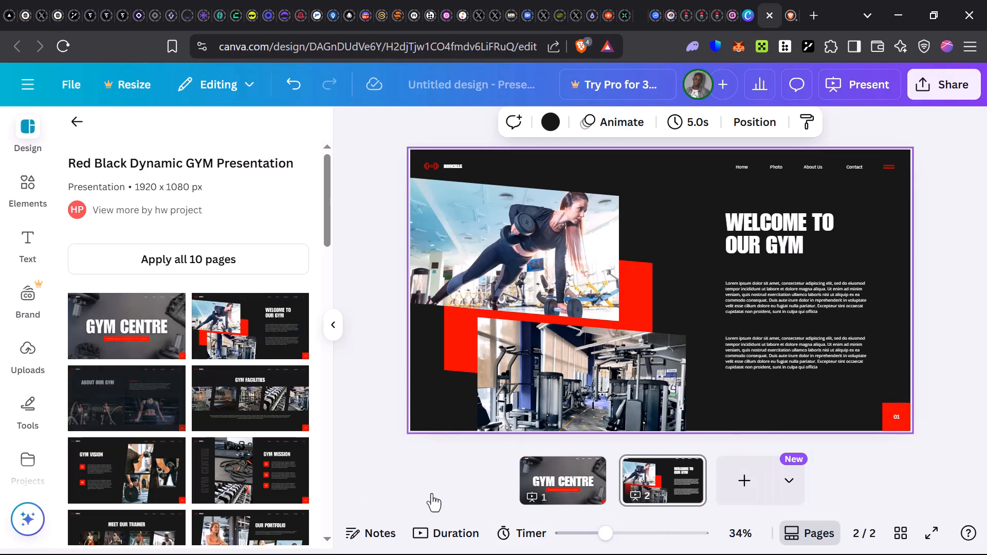
Replace the word GYM in the first page's title with WORKOUT.
left_click(561, 489)
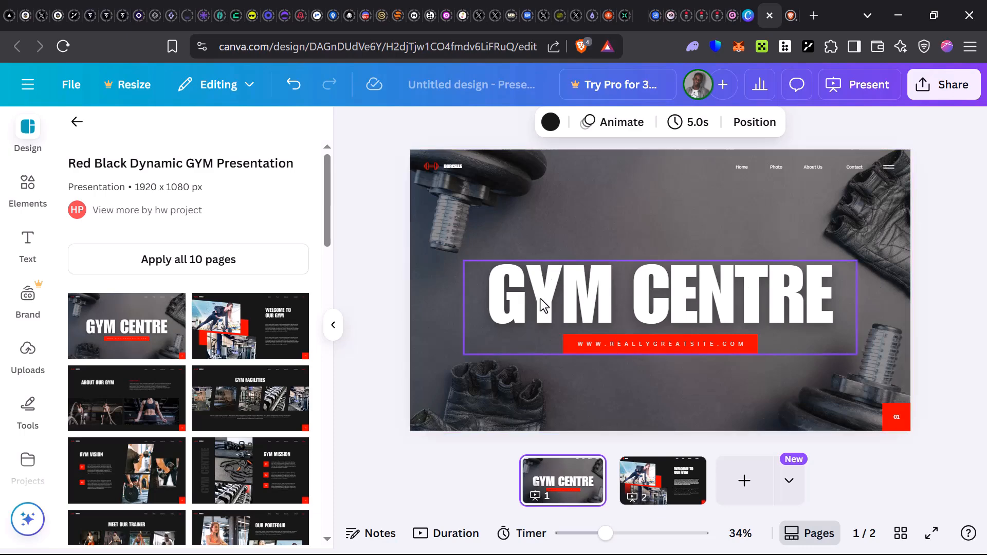
left_click(579, 298)
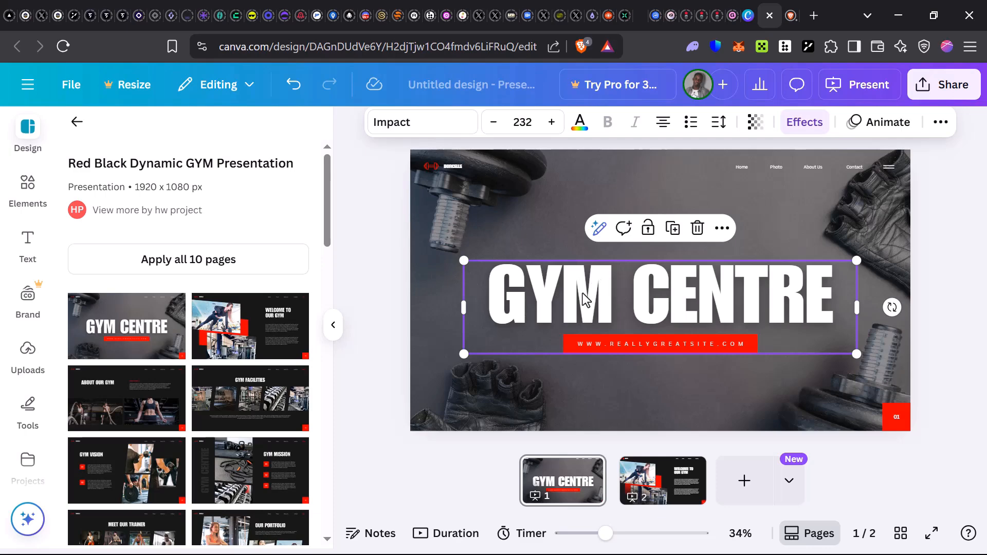
left_click(583, 298)
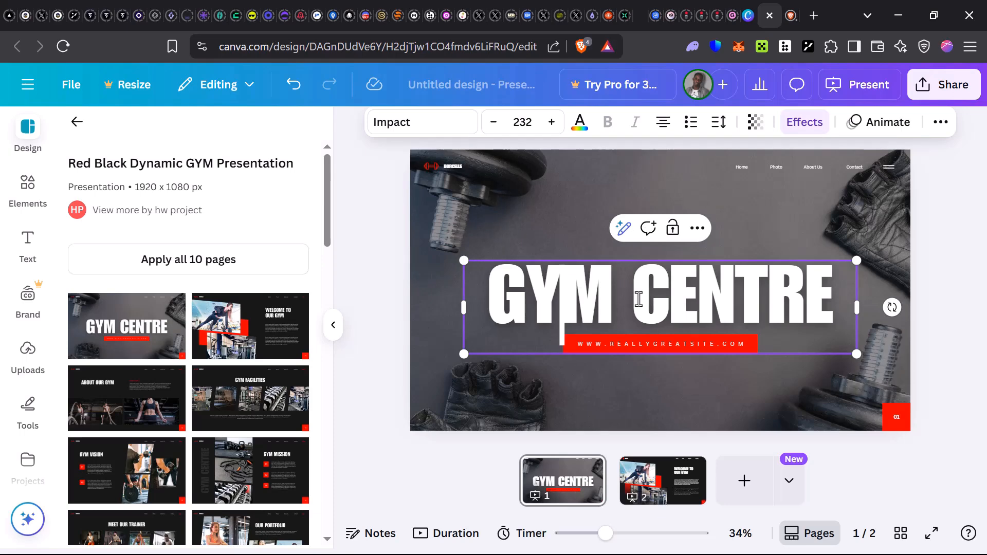
key("BackSpace")
key("BackSpace")
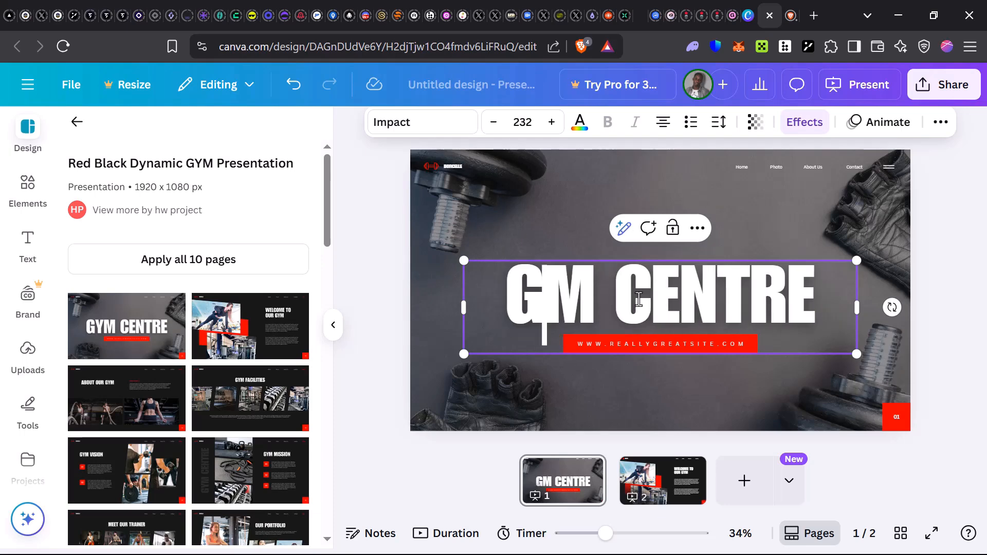
key("Right")
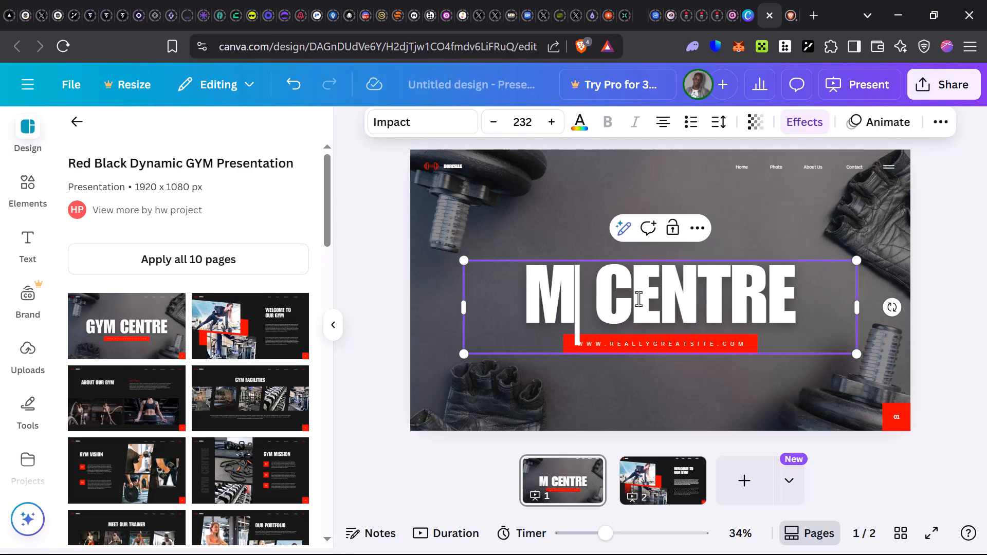
key("BackSpace")
type("WORKOUT")
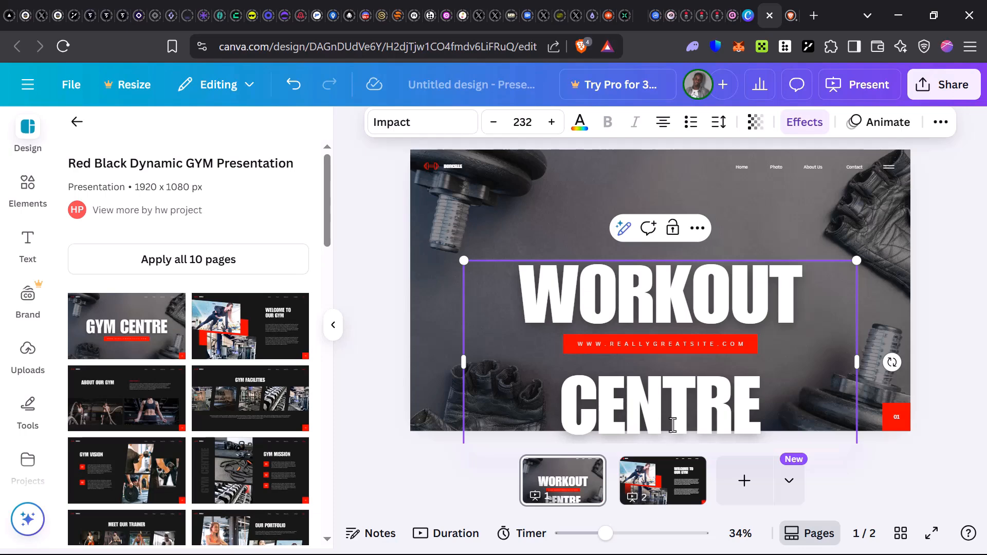
Move the title up and place the red bar with its website text between the words WORKOUT and CENTRE.
left_click_drag(676, 296, 664, 264)
left_click_drag(677, 345, 666, 309)
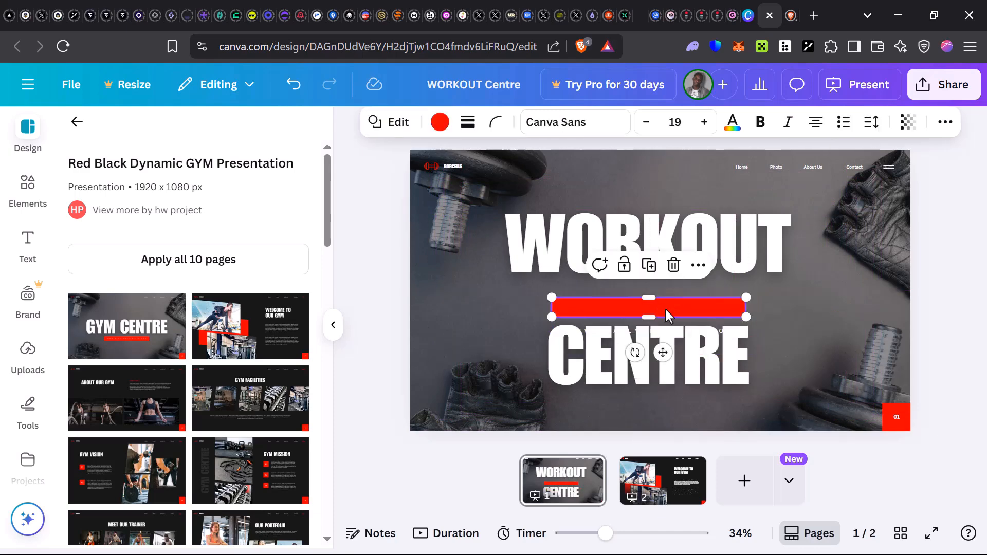
left_click(780, 300)
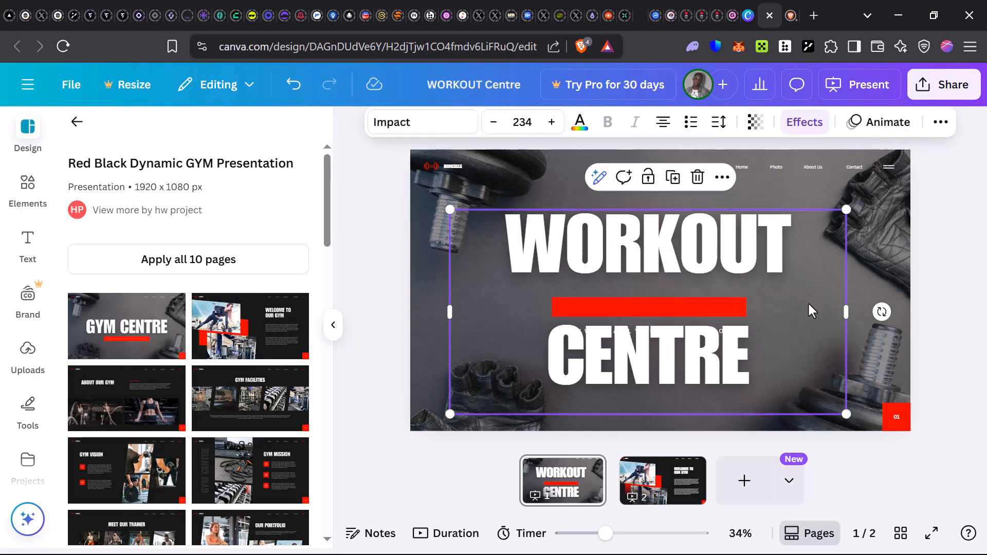
left_click(691, 337)
left_click_drag(692, 335, 654, 303)
left_click_drag(654, 305, 658, 311)
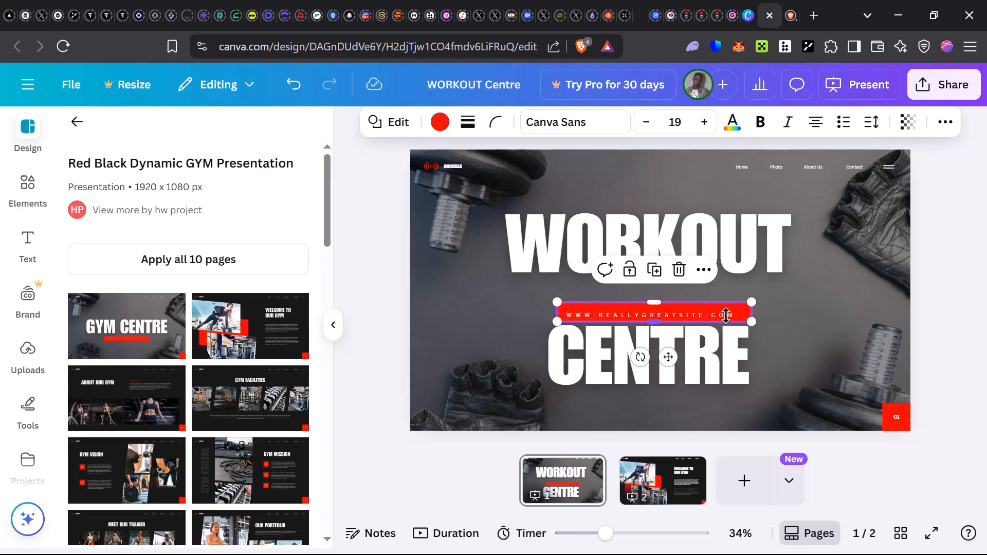
Replace the website text on the red bar with LETS GET ACTIVE!!!!
left_click(733, 317)
double_click(733, 316)
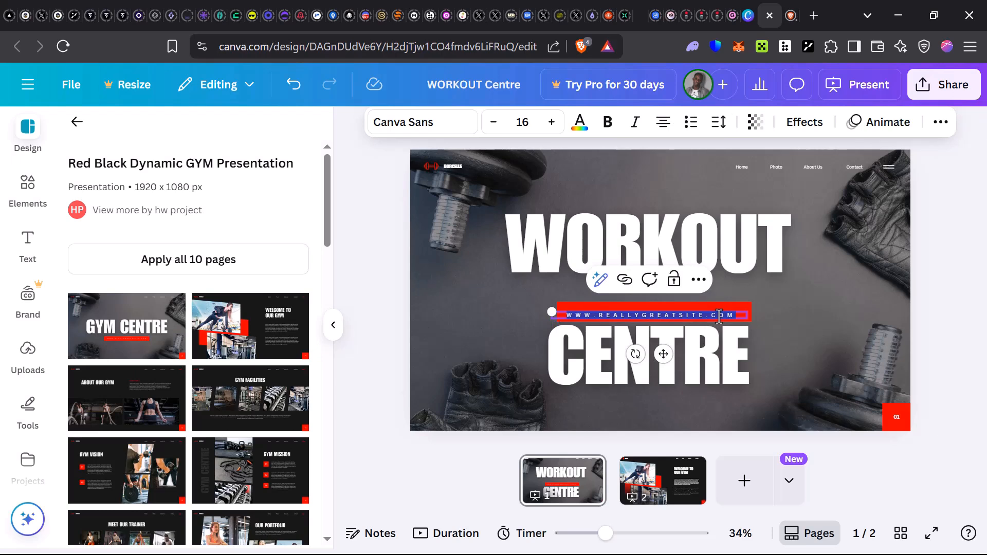
key("BackSpace")
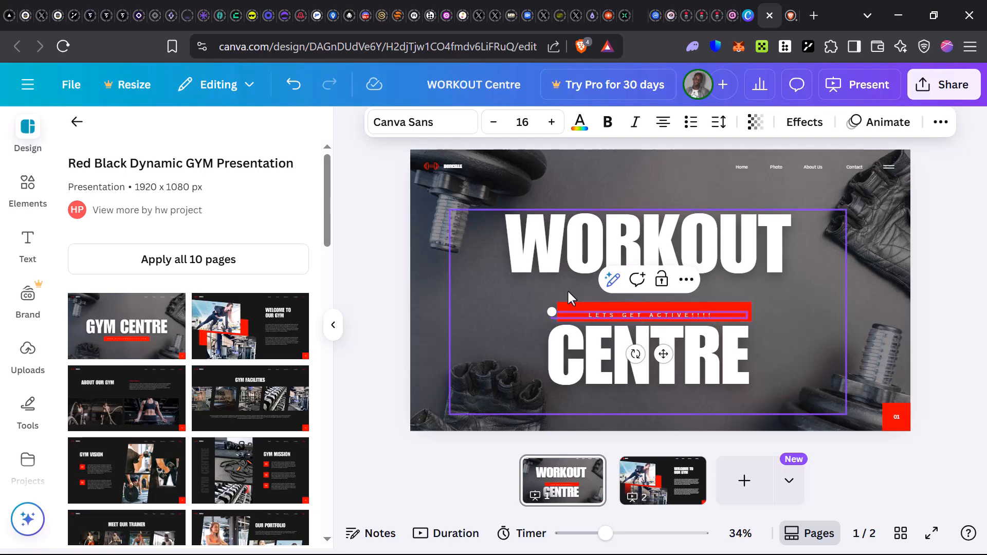
Enlarge the LETS GET ACTIVE!!!! text box on the red bar and set its font size to 21.
left_click_drag(546, 302, 532, 301)
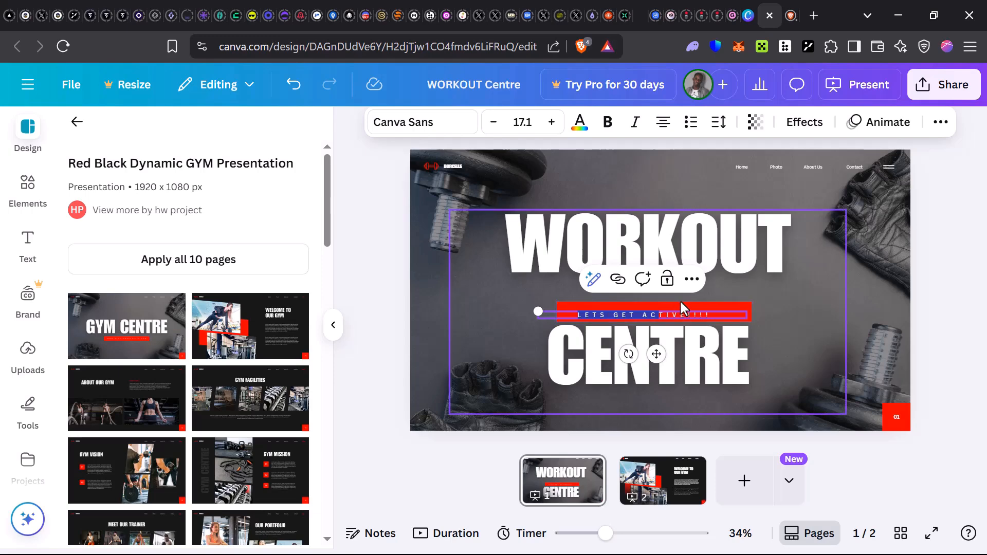
left_click(719, 311)
left_click(679, 314)
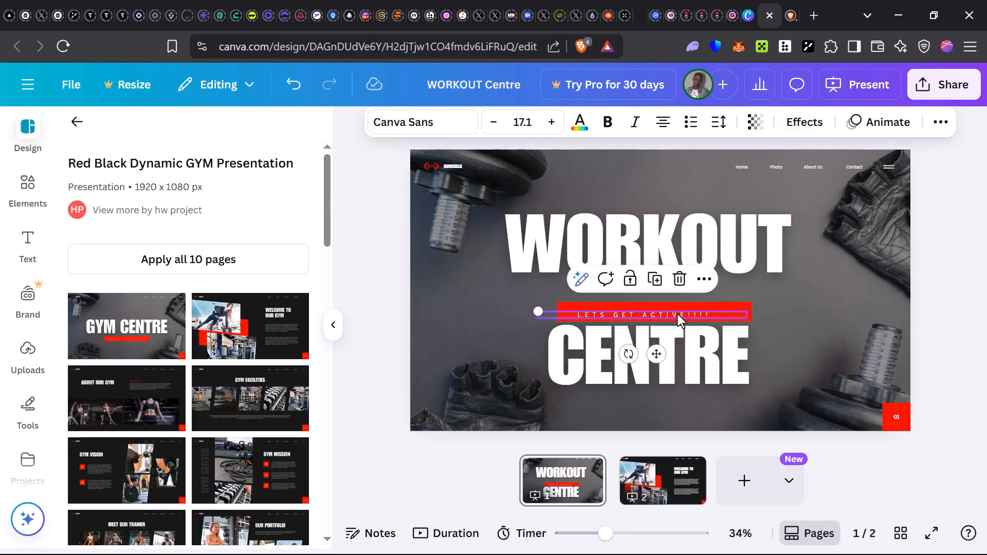
left_click(531, 130)
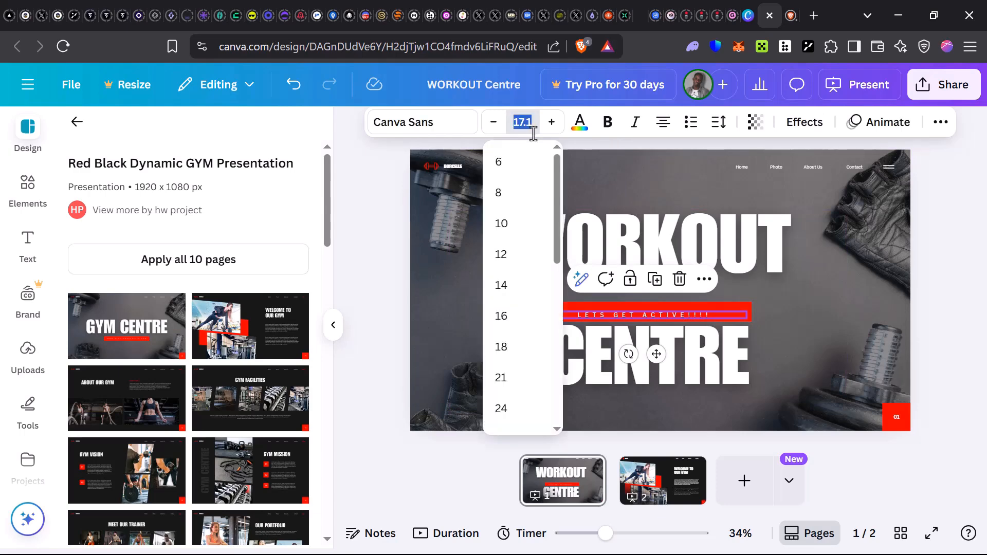
left_click(511, 378)
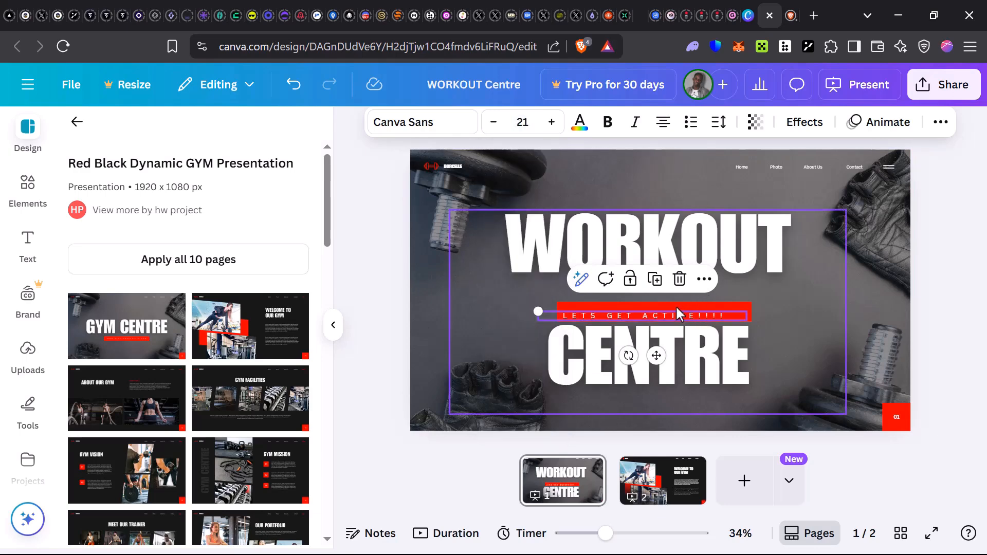
left_click(498, 330)
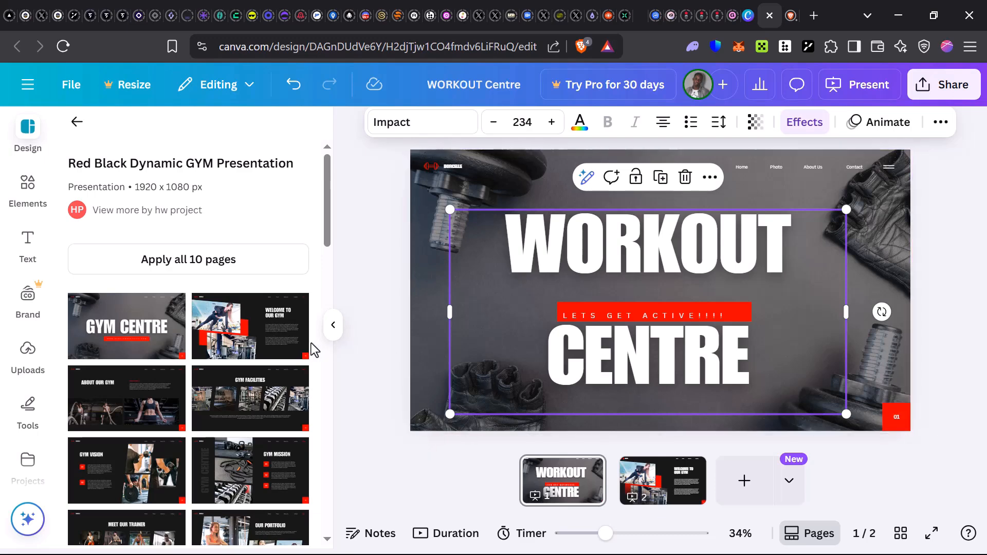
Delete the page number 01 and the red square behind it from the corner of the cover page.
left_click(899, 419)
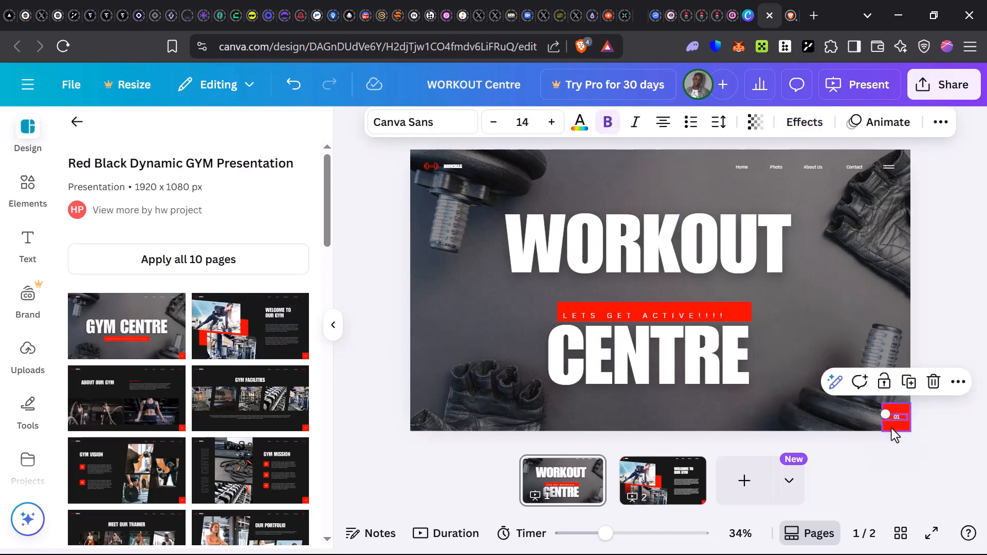
left_click(940, 384)
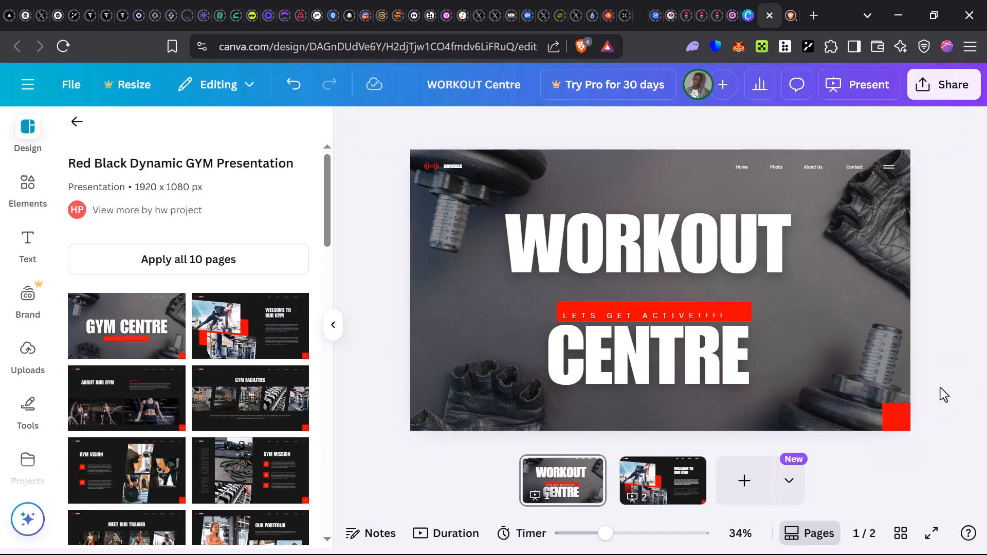
left_click(905, 421)
left_click(920, 370)
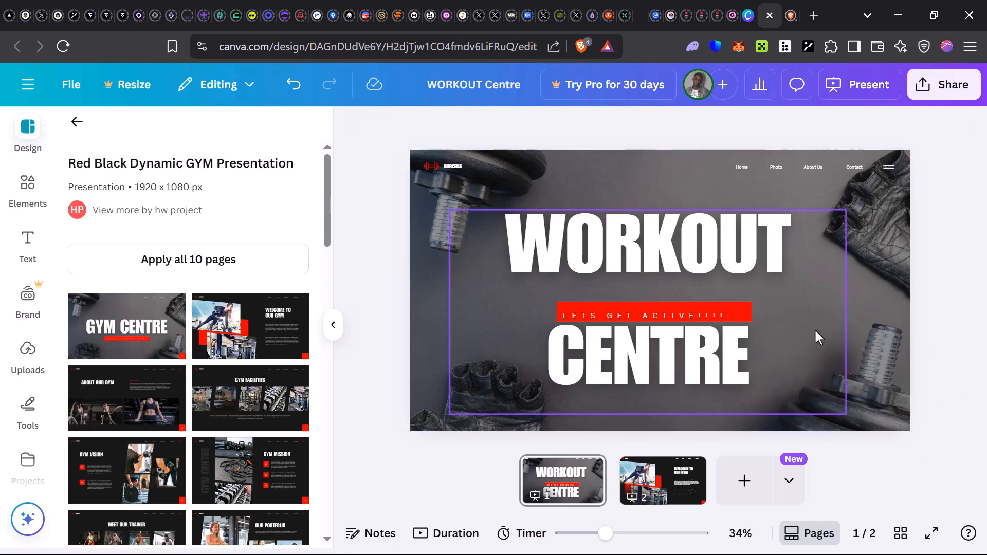
Recolor the bar behind LETS GET ACTIVE!!!! with the default black-to-gold gradient.
left_click(730, 304)
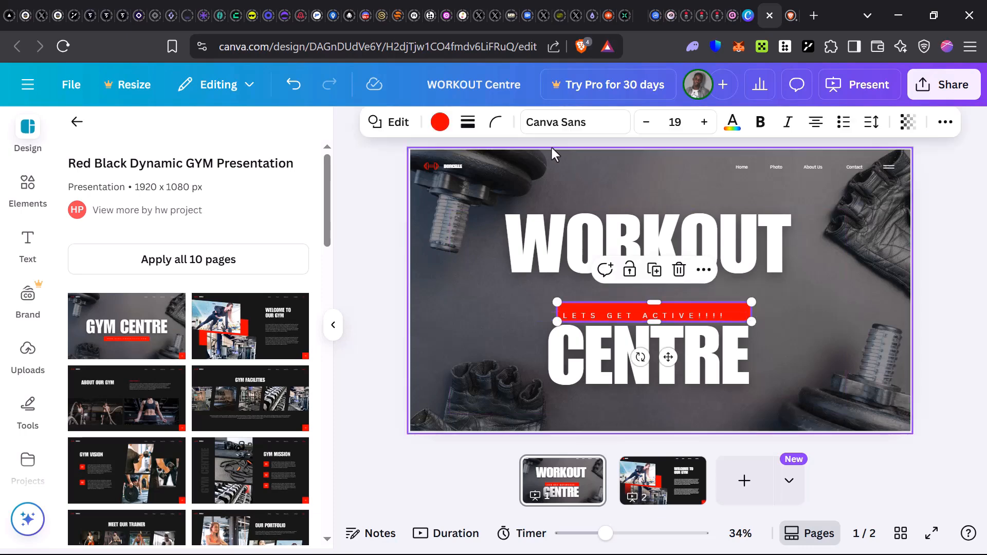
left_click(439, 123)
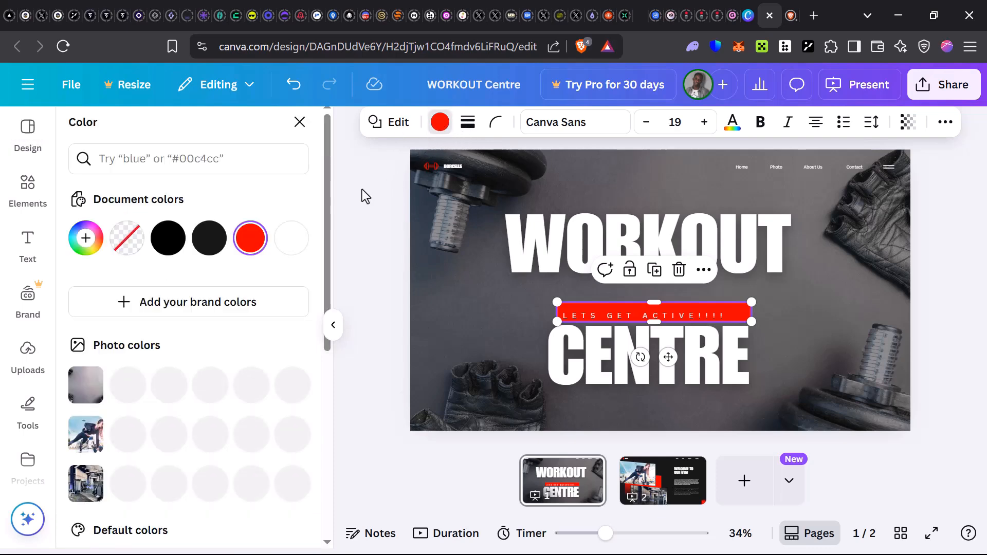
scroll(249, 434, "down", 6)
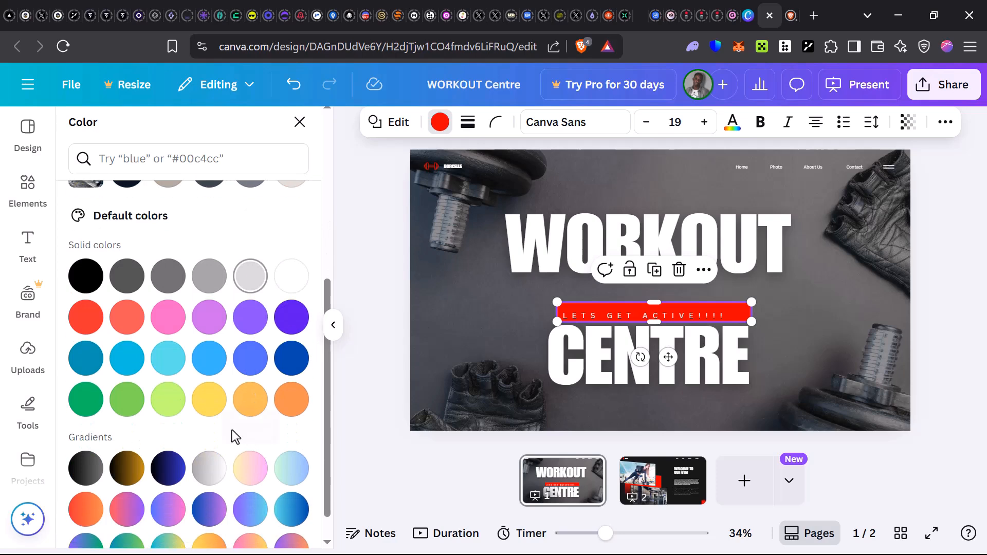
left_click(127, 481)
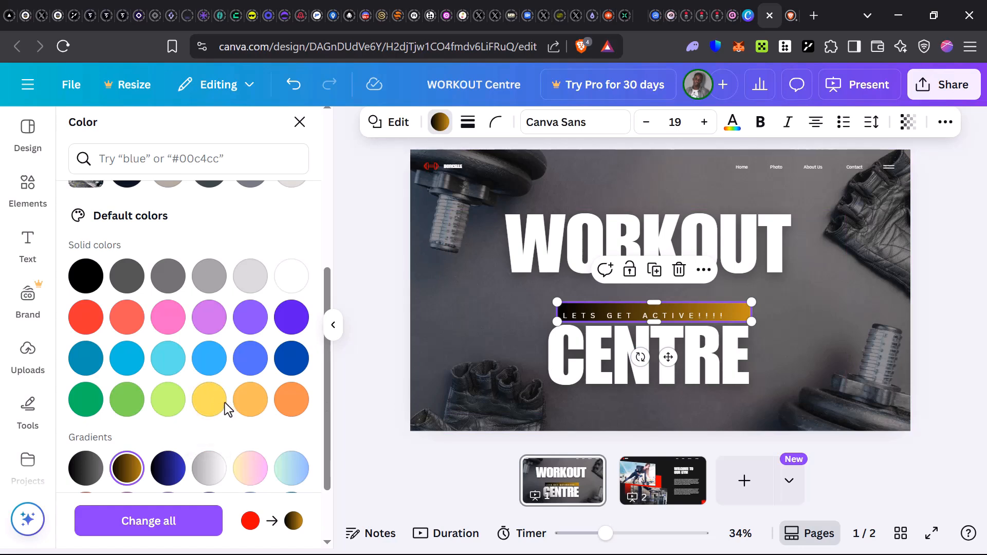
left_click(209, 400)
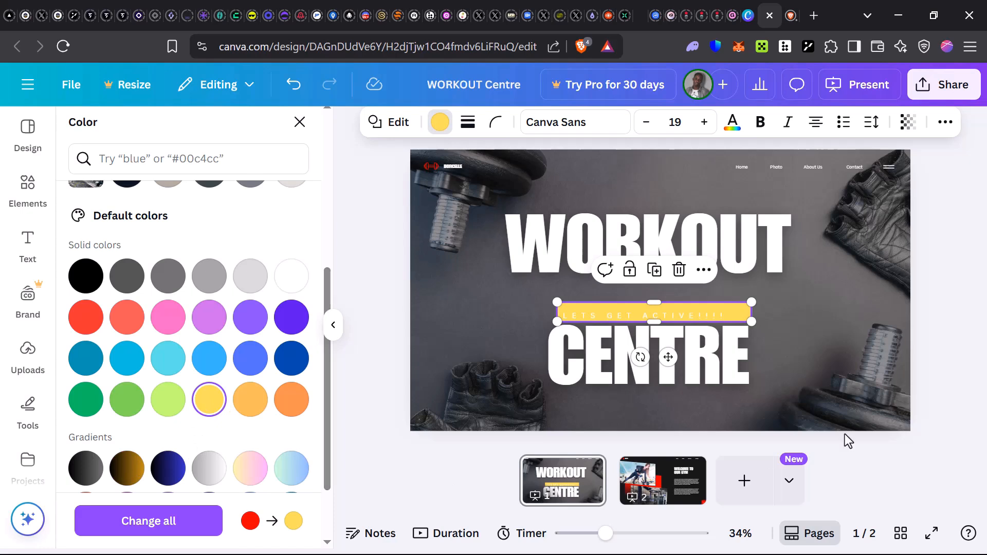
left_click(127, 466)
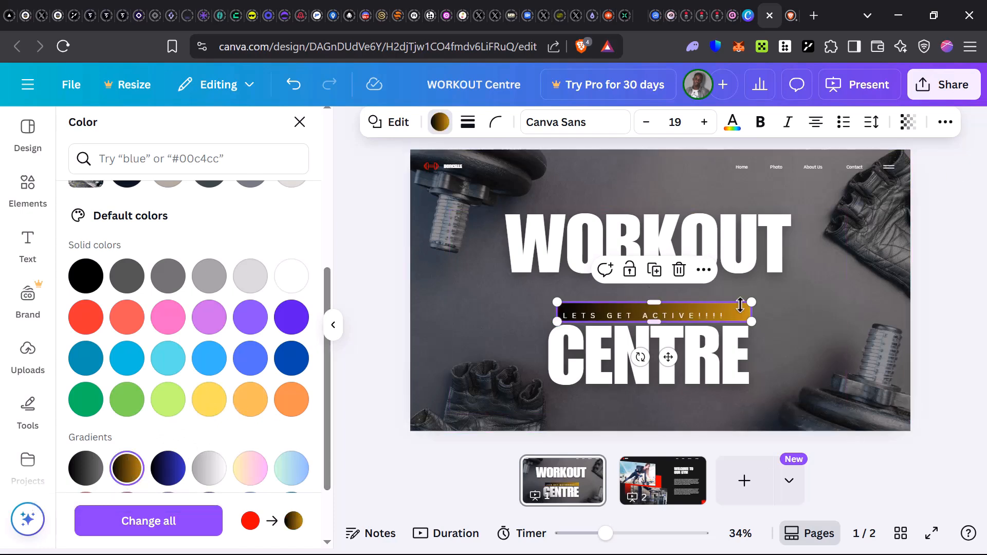
left_click(954, 341)
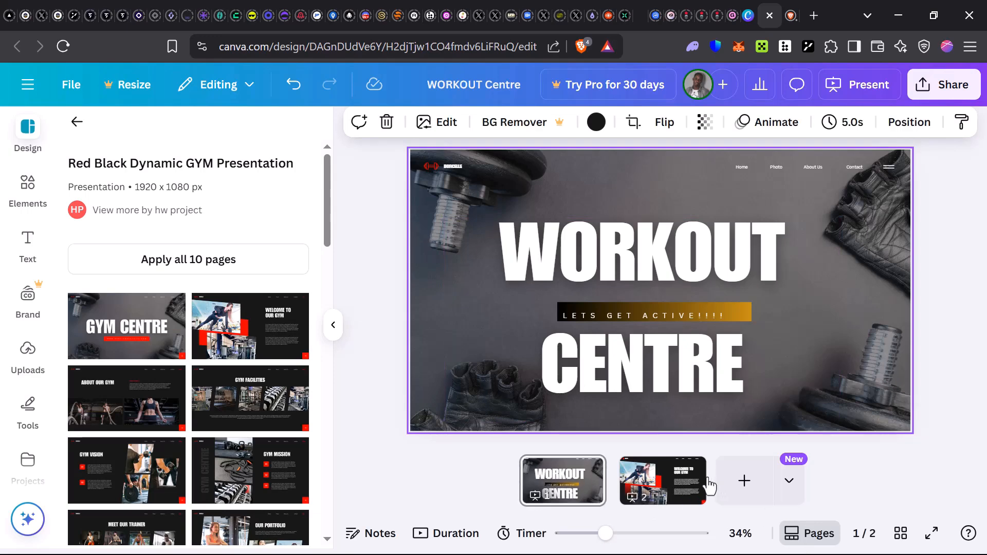
Delete the red corner square and its page number 01 from the WELCOME TO OUR GYM page.
left_click(663, 481)
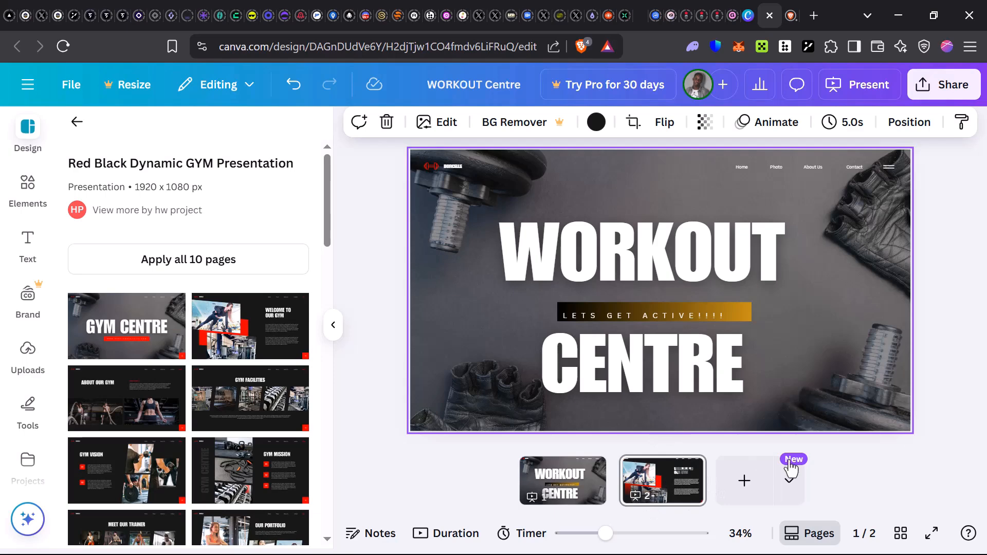
left_click(685, 463)
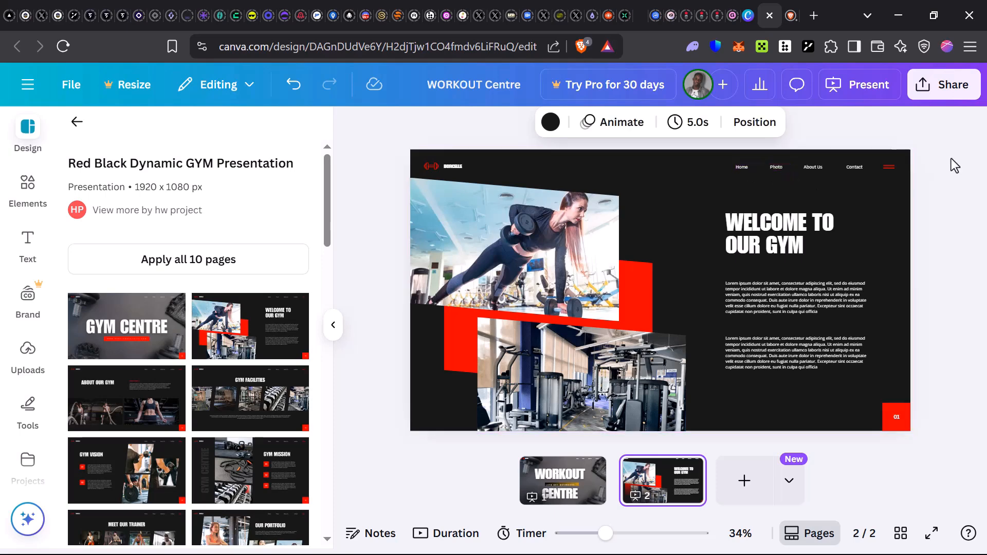
left_click(896, 409)
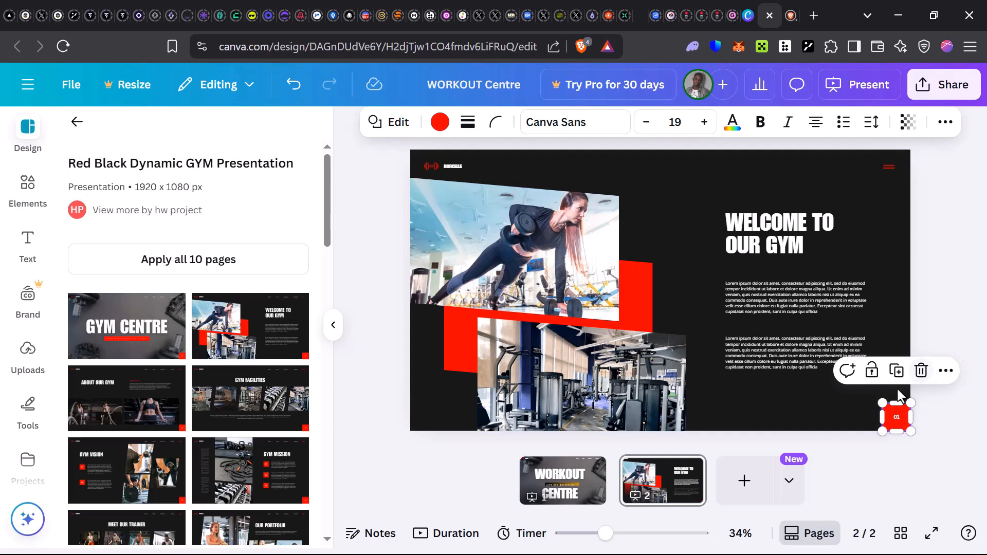
left_click(922, 373)
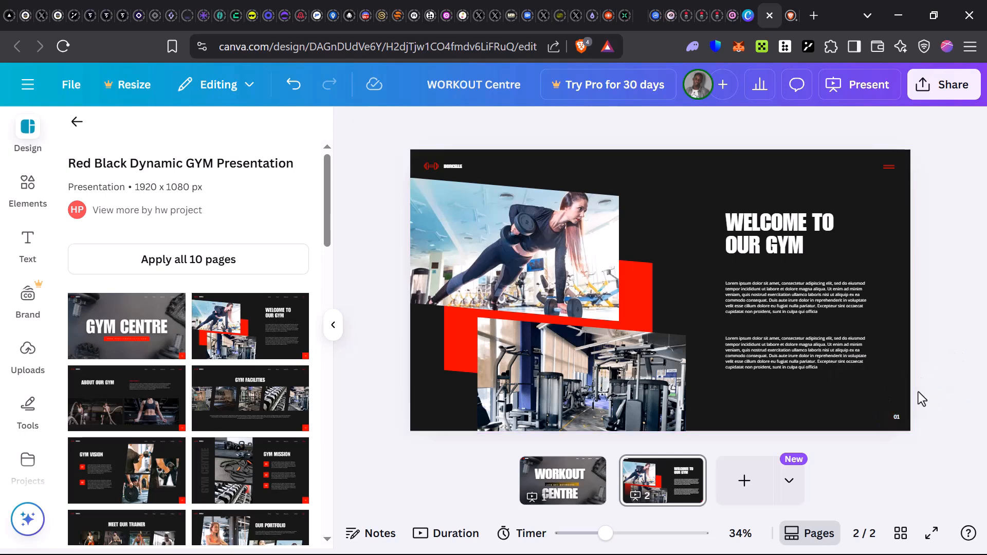
left_click(891, 418)
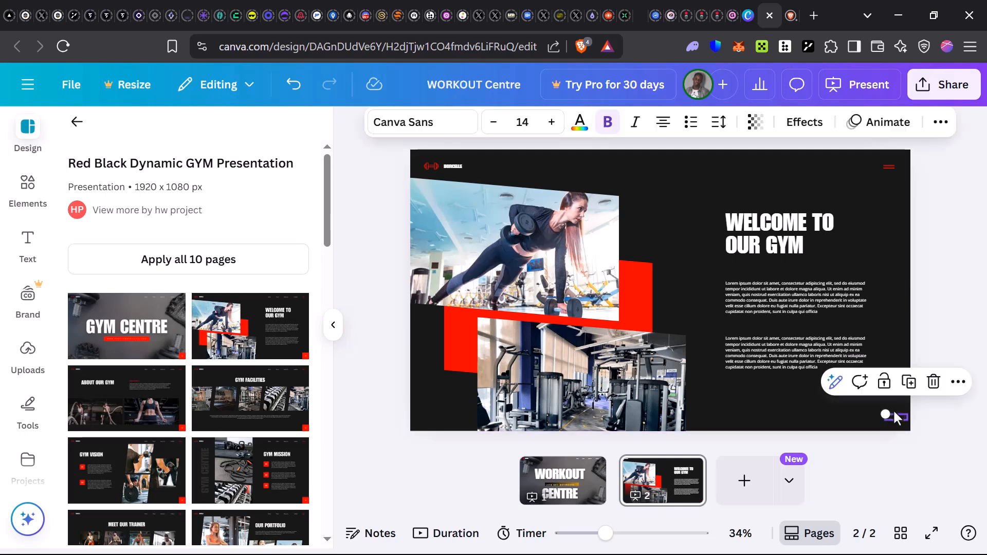
left_click(939, 382)
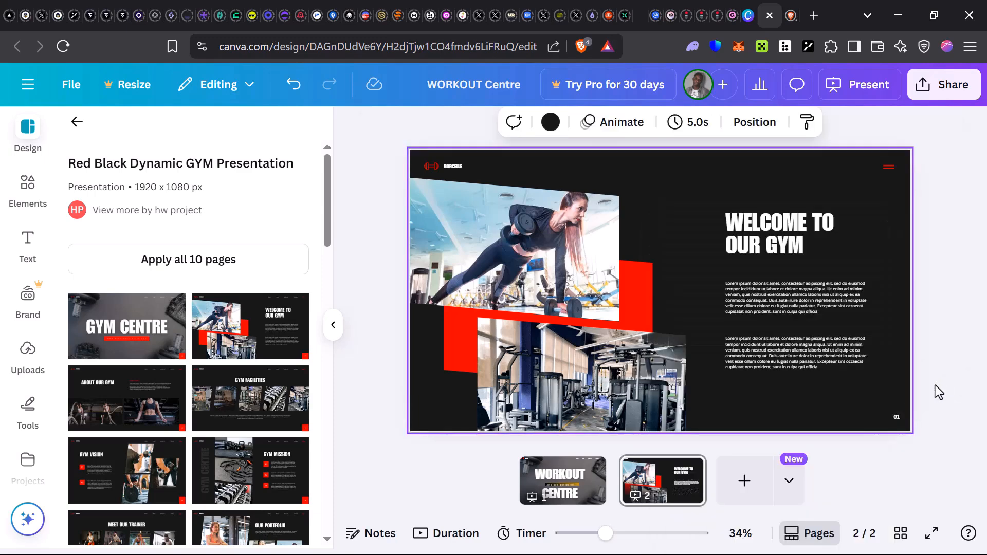
left_click(894, 418)
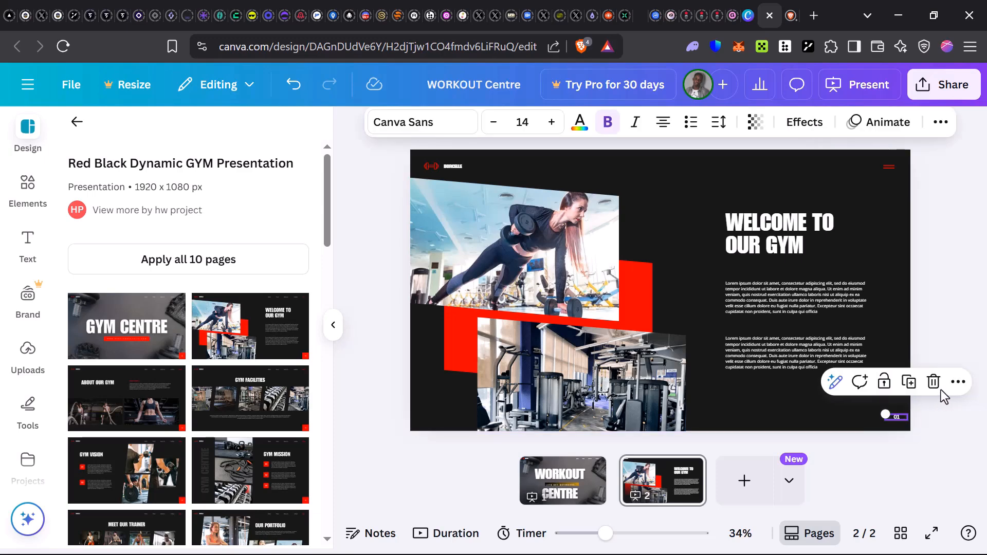
left_click(933, 381)
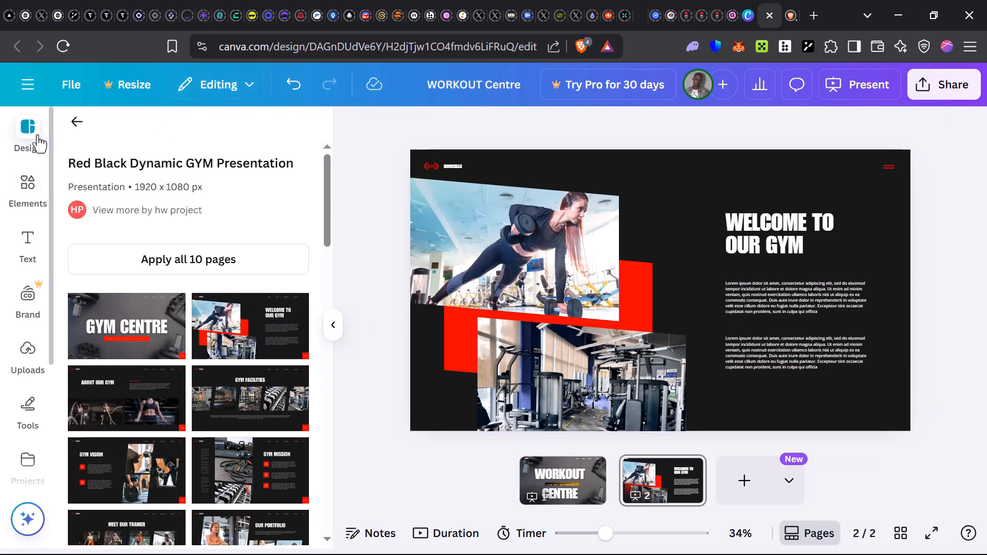
Browse the elements library's categories, from shapes and graphics through photos, charts and frames to mockups and collections.
left_click(28, 186)
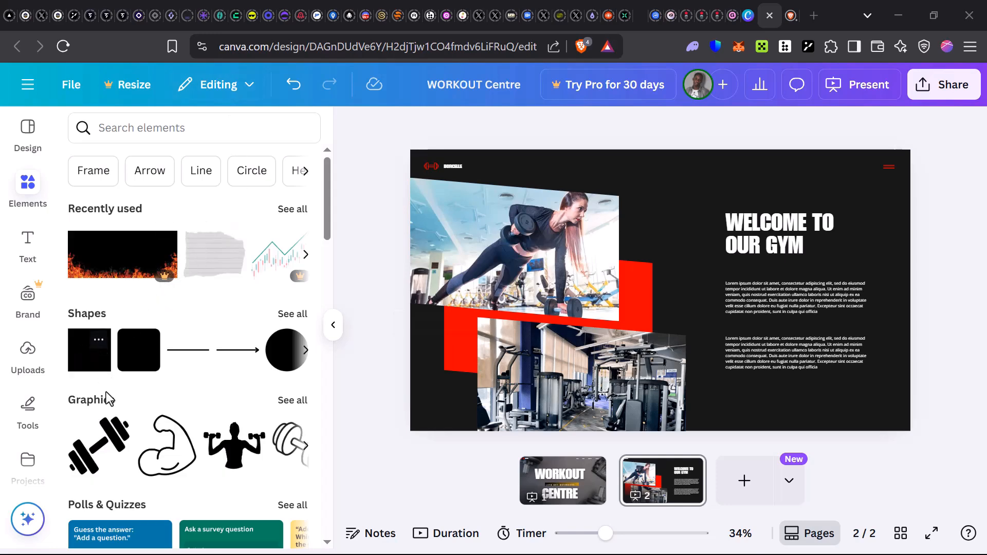
scroll(152, 381, "down", 2)
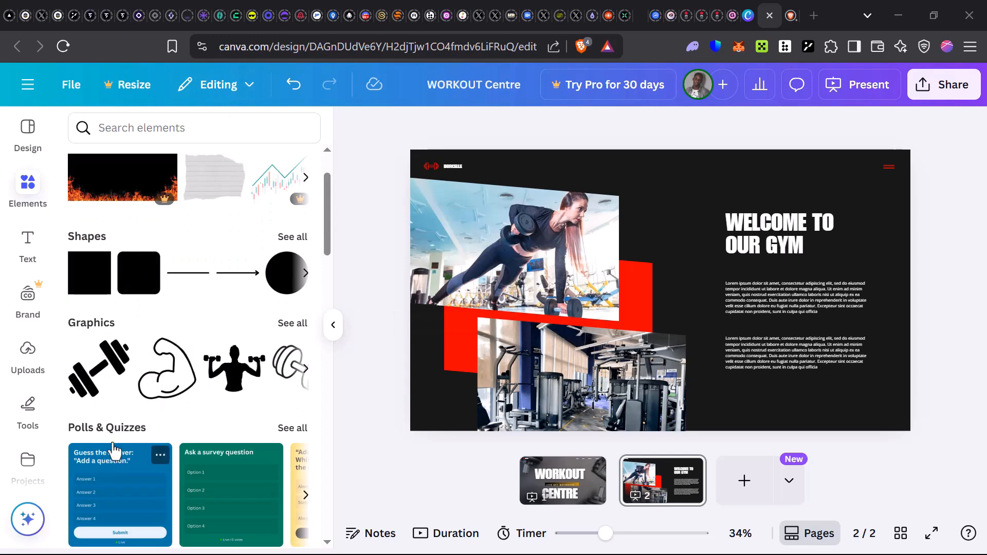
scroll(113, 442, "down", 6)
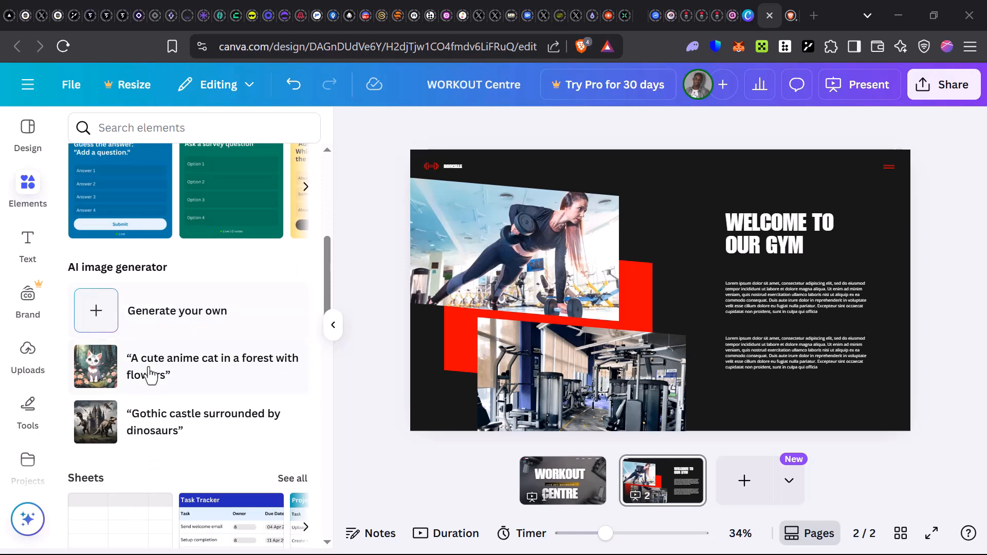
scroll(175, 374, "down", 2)
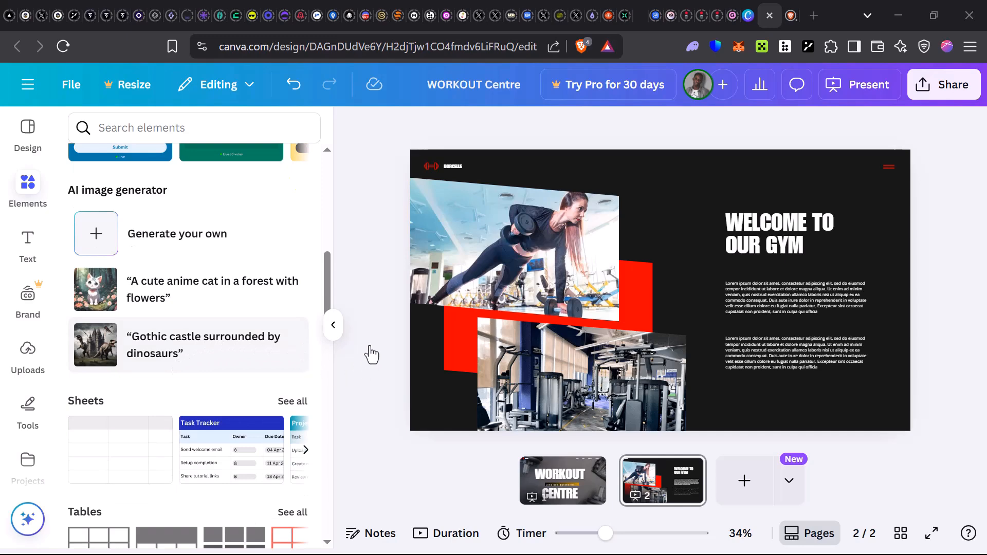
scroll(298, 354, "down", 1)
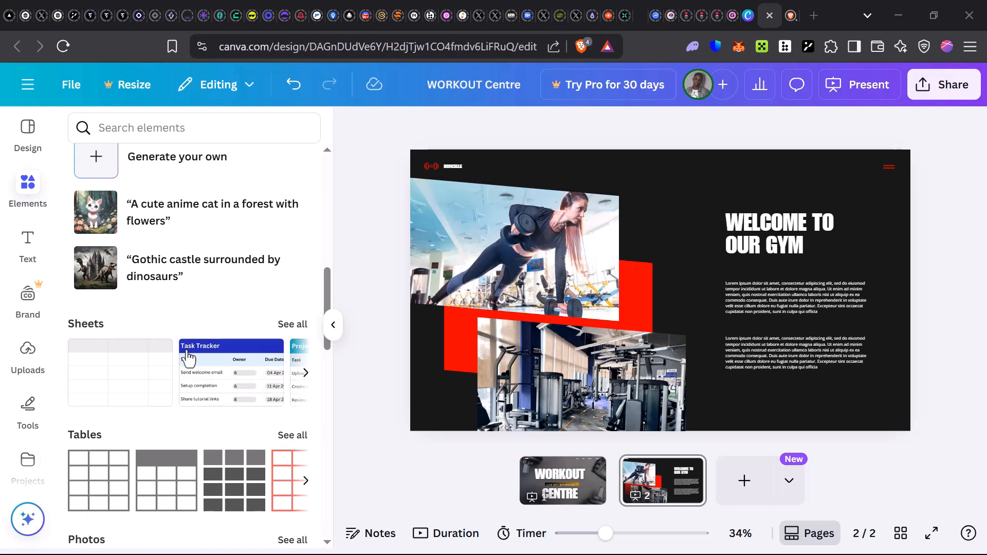
scroll(190, 383, "down", 3)
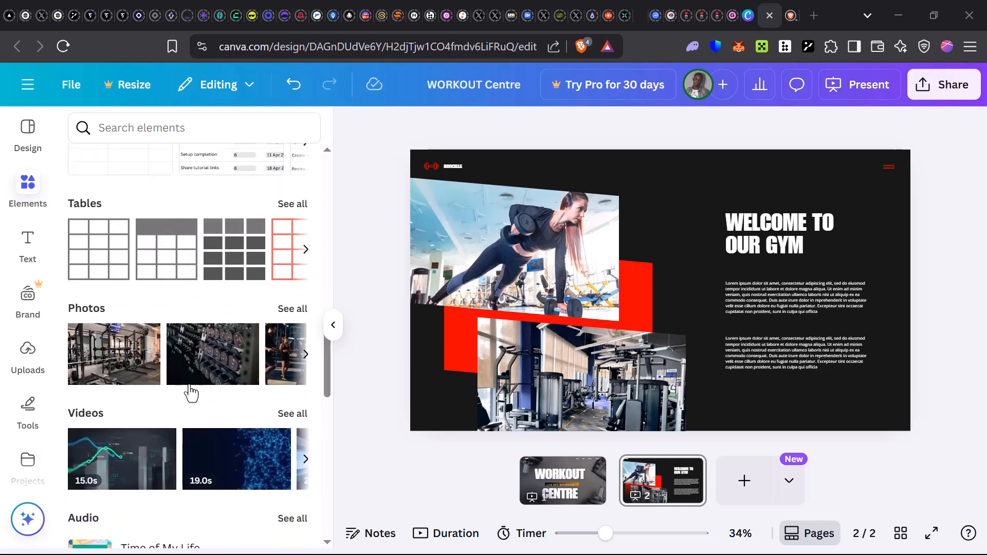
scroll(191, 392, "down", 1)
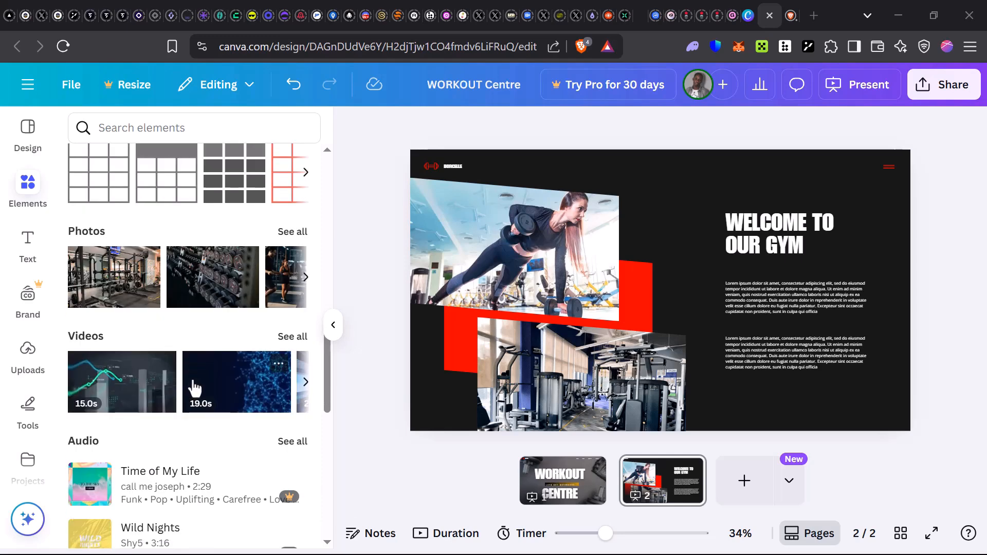
scroll(192, 389, "down", 1)
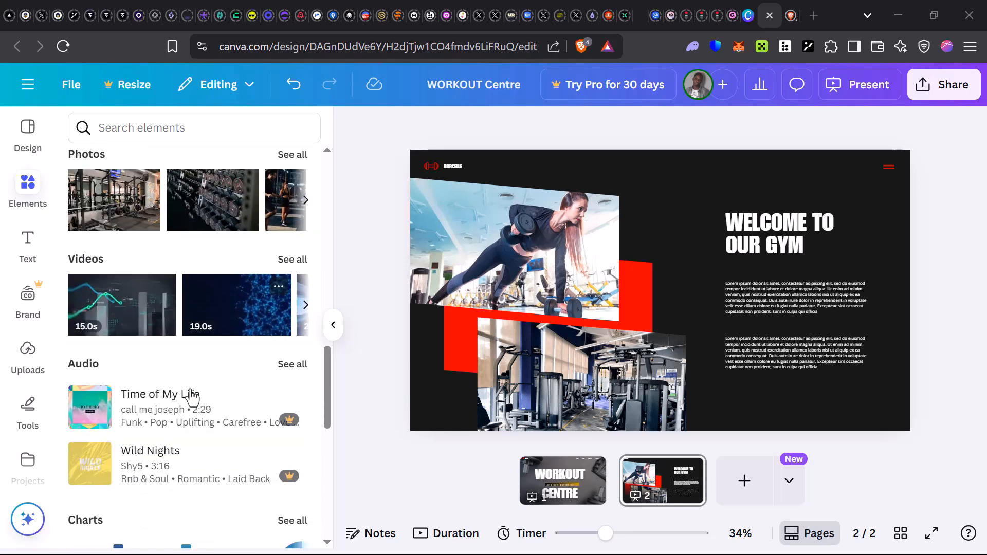
scroll(191, 390, "down", 2)
scroll(188, 385, "down", 1)
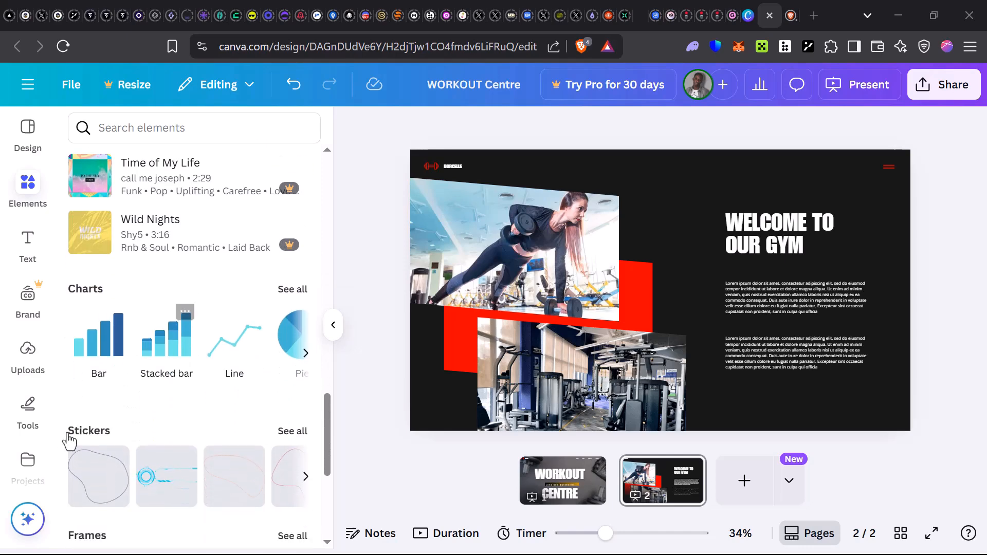
scroll(122, 437, "down", 3)
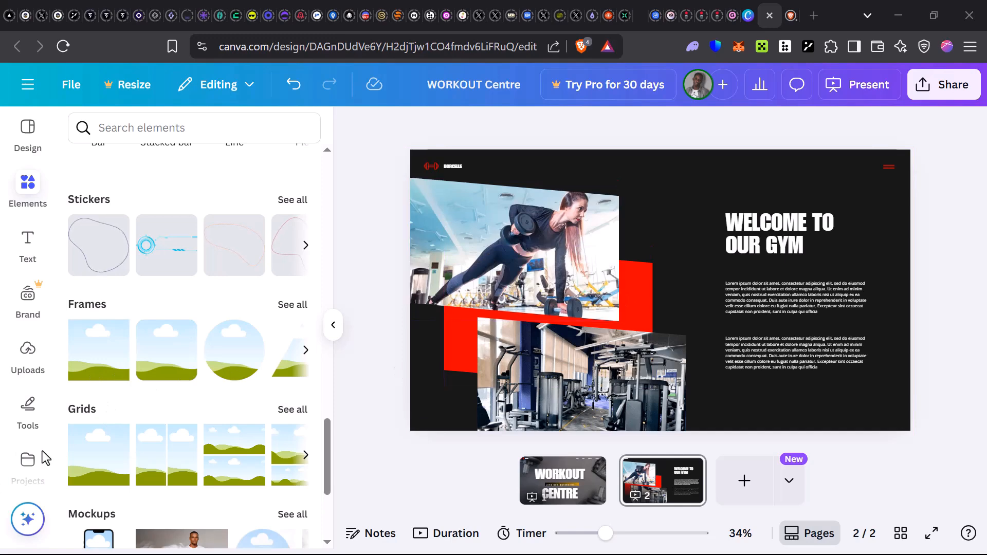
scroll(105, 462, "down", 3)
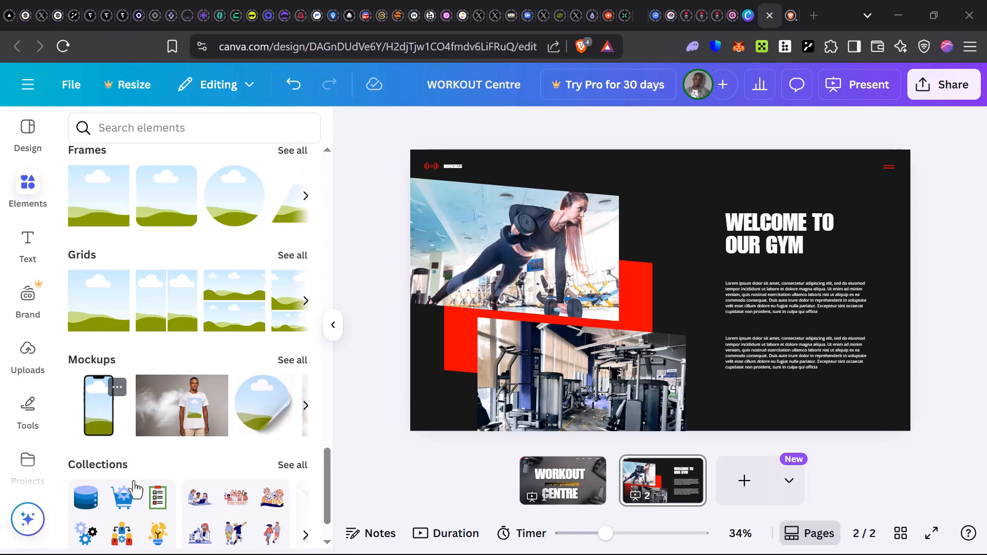
scroll(177, 373, "up", 15)
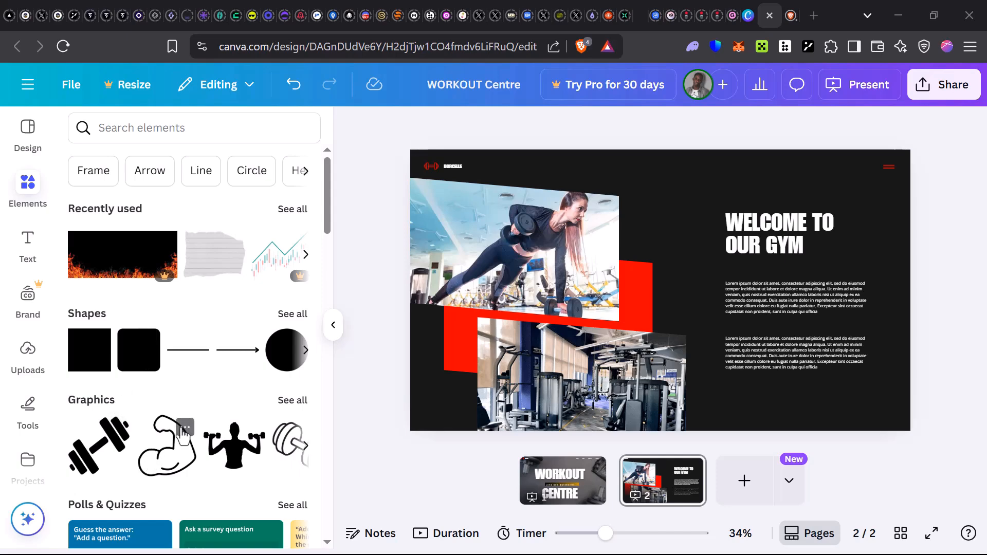
Add the flexed-arm outline graphic to the WELCOME TO OUR GYM page and apply the document's black-to-gold gradient to the page background.
left_click(169, 472)
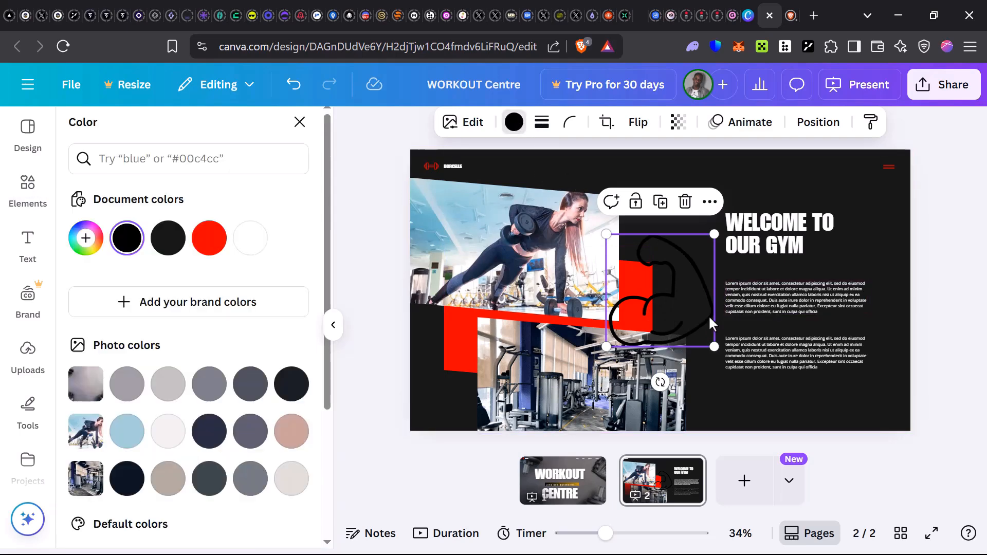
left_click(760, 403)
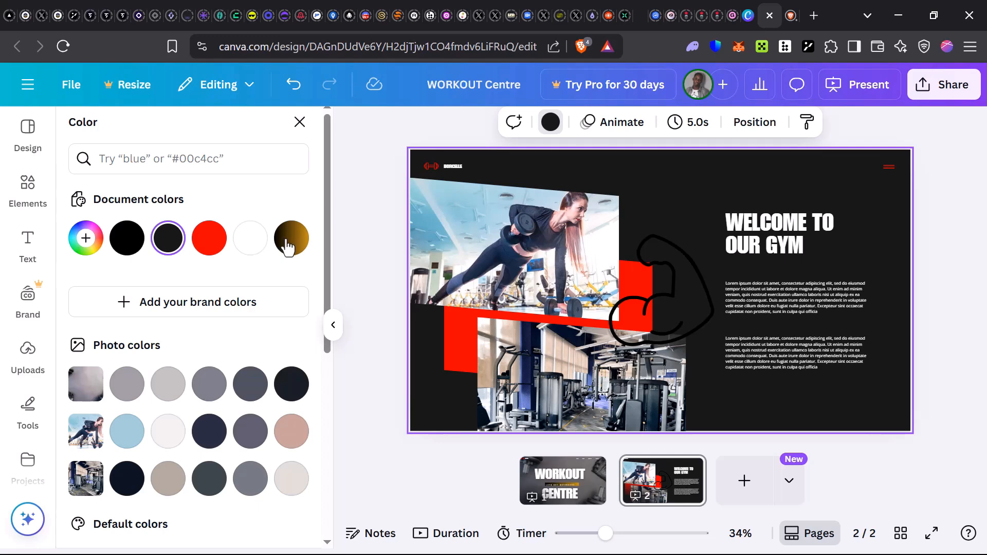
key("ctrl+z")
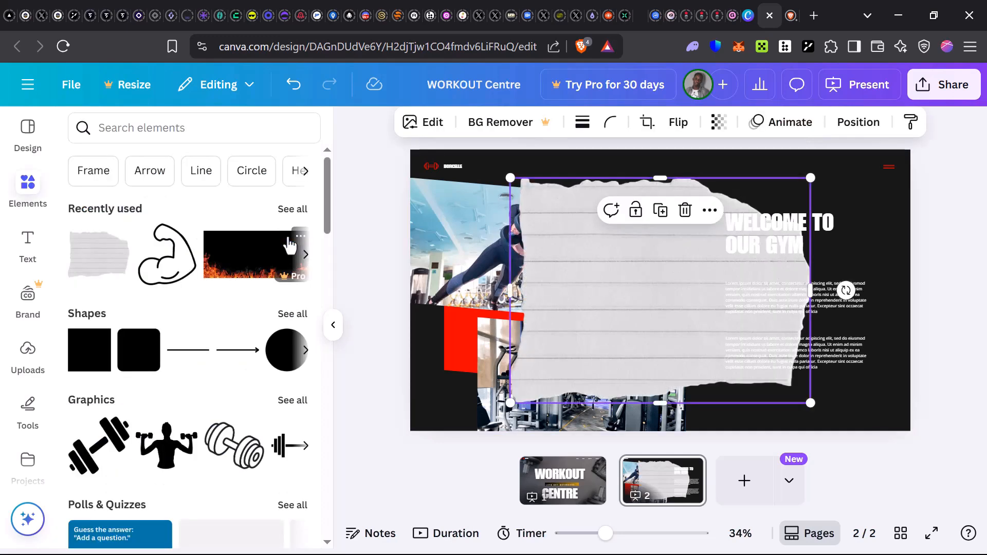
key("ctrl+y")
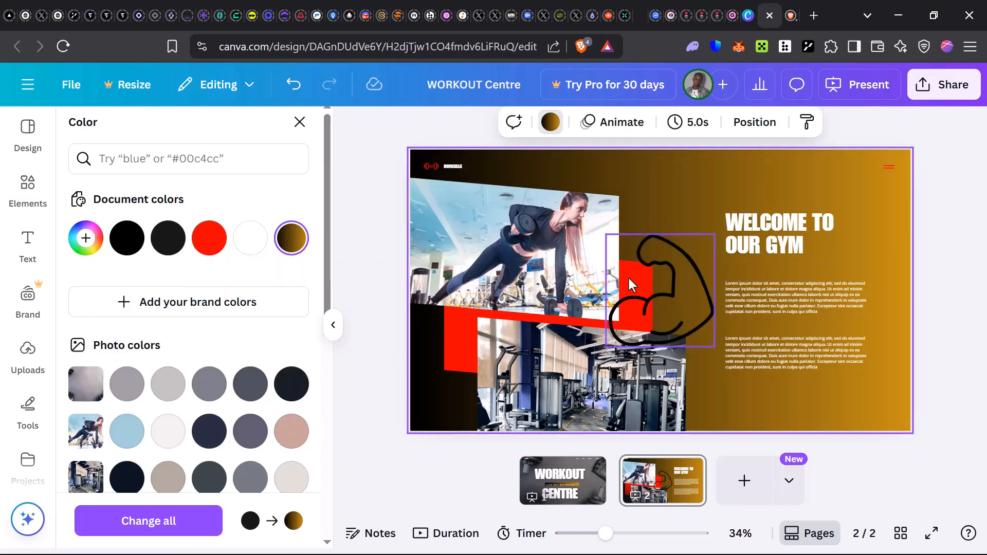
Shrink the flexed-arm graphic and place it beside the WELCOME TO OUR GYM heading.
left_click_drag(670, 286, 794, 229)
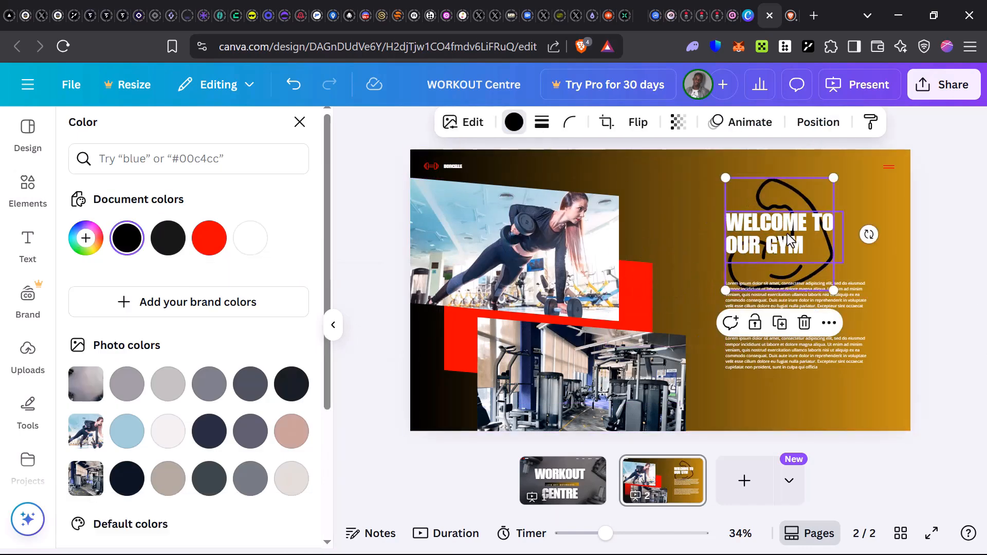
left_click_drag(814, 271, 882, 239)
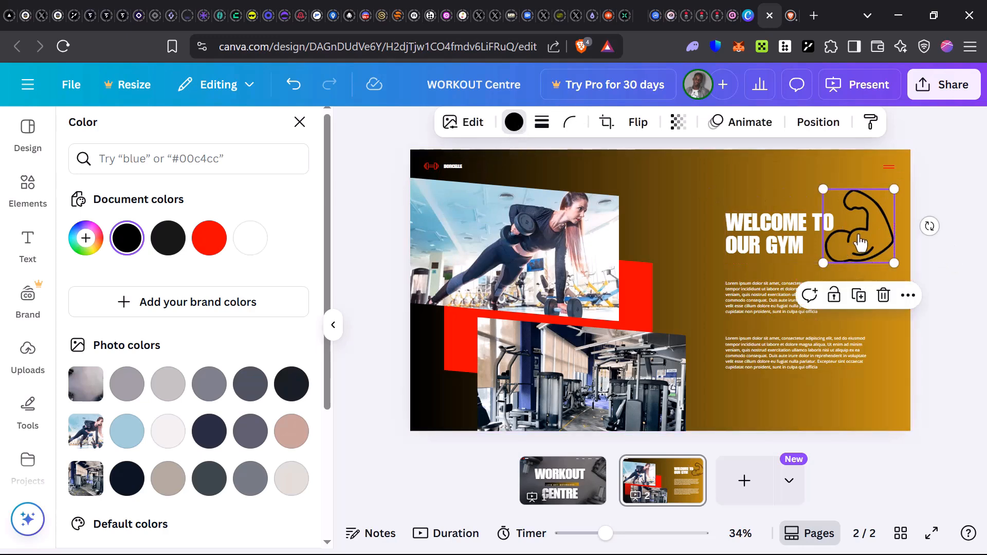
key("Escape")
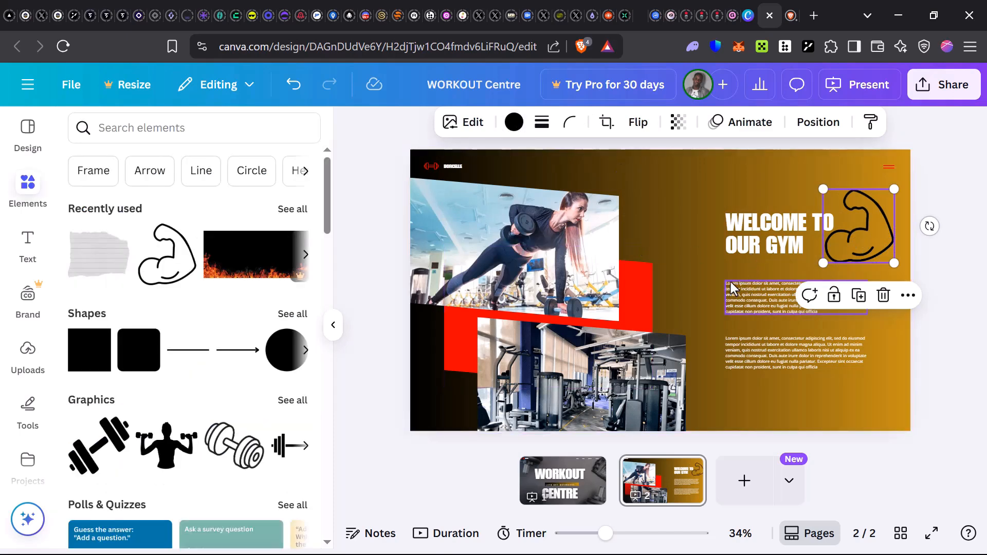
Recolor the flexed-arm graphic solid white.
left_click(513, 123)
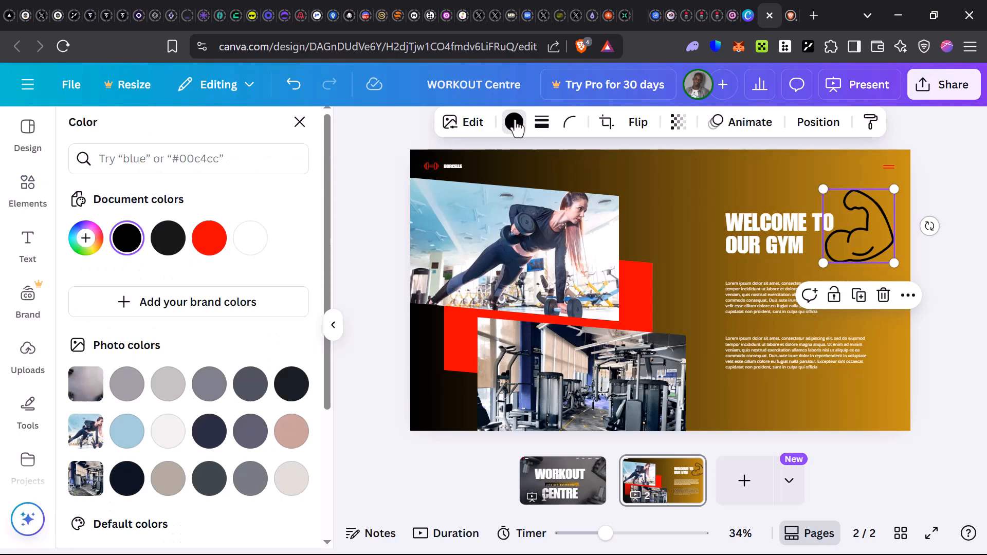
left_click(208, 239)
scroll(122, 365, "down", 3)
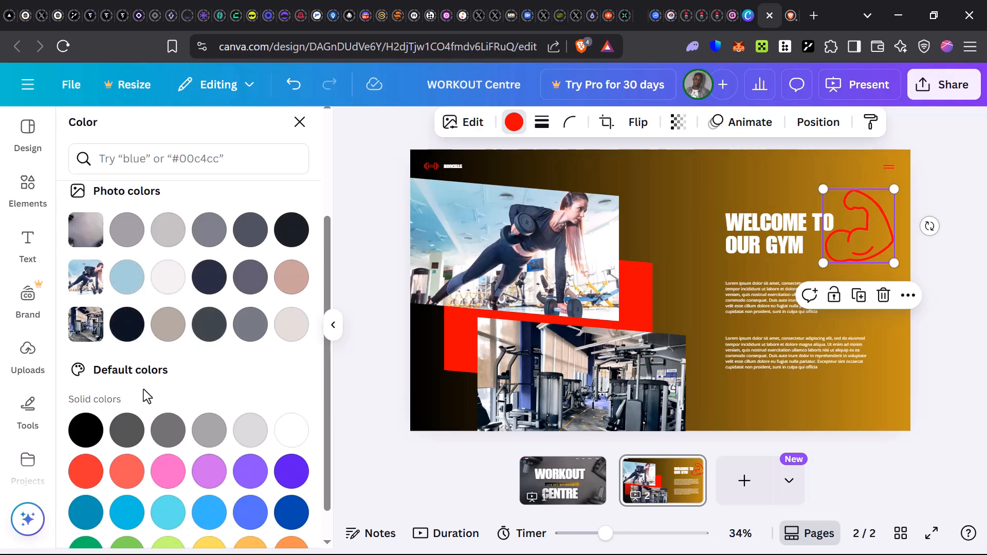
left_click(291, 430)
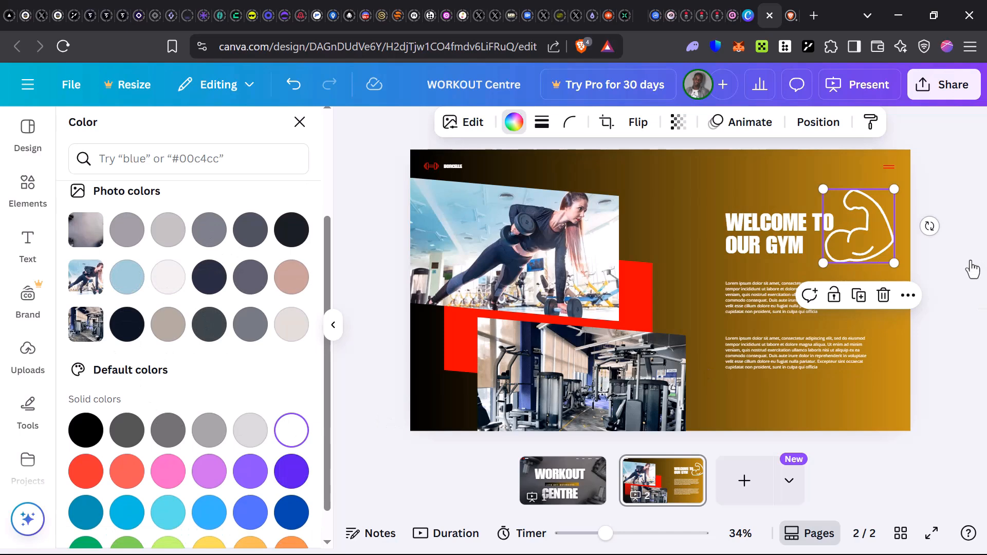
Delete the lower gym-equipment photo together with its empty frame from the WELCOME TO OUR GYM page.
left_click(632, 291)
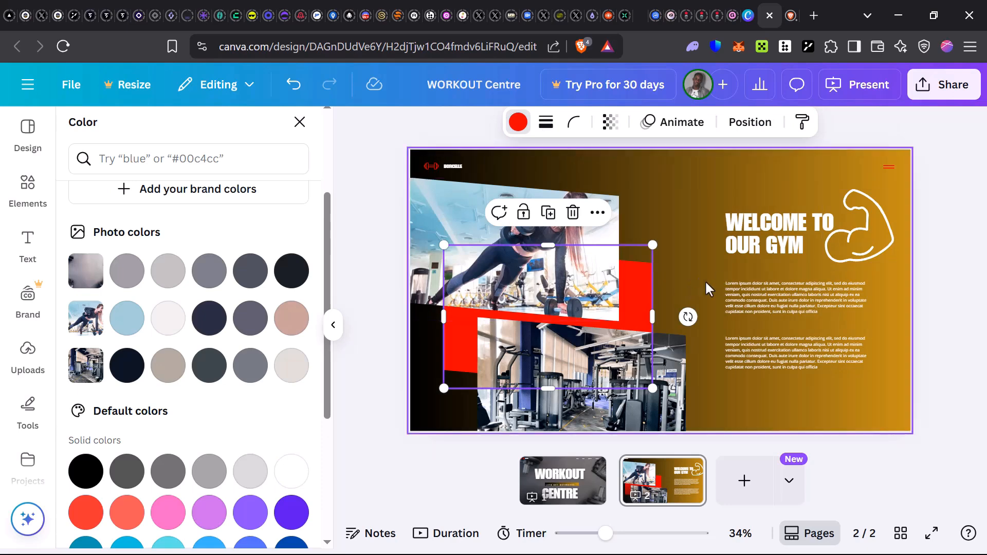
left_click(674, 377)
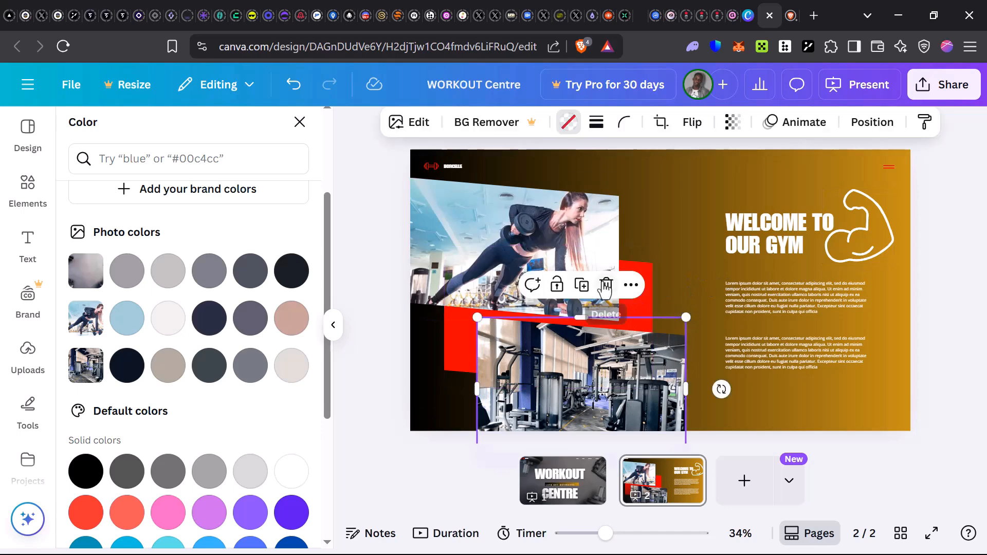
mouse_move(603, 287)
left_click(632, 334)
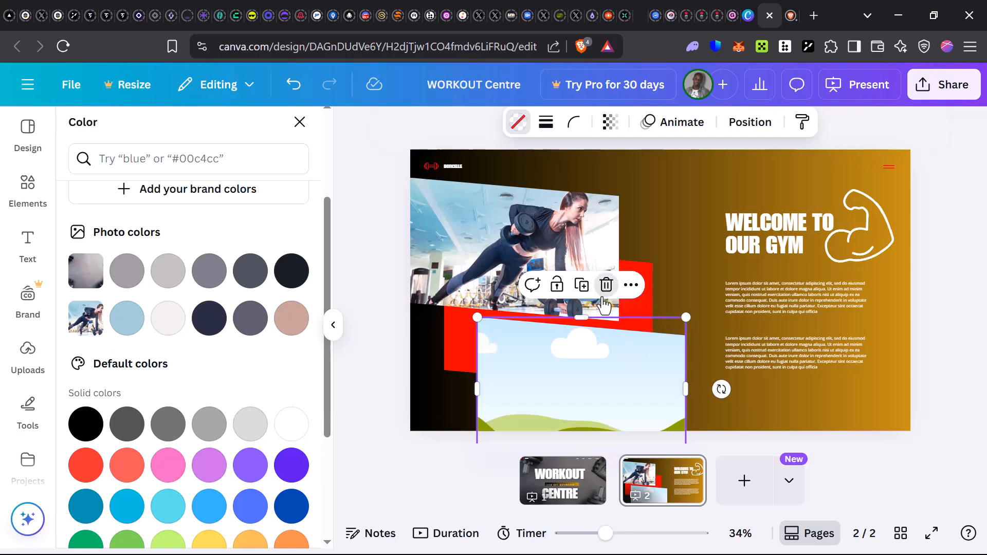
left_click(619, 294)
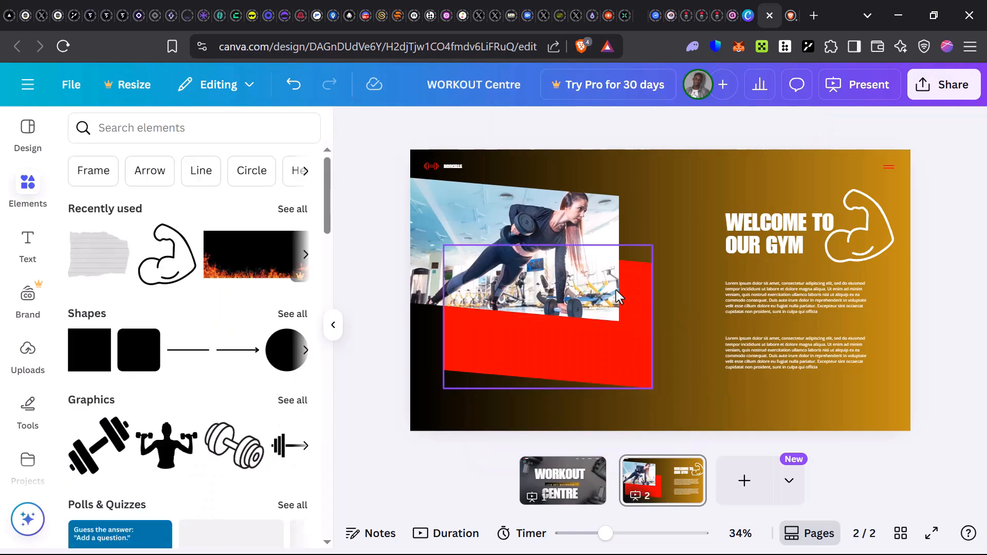
Recolor the red slanted shape behind the workout photo with the document's black-to-gold gradient.
left_click(627, 354)
left_click(517, 123)
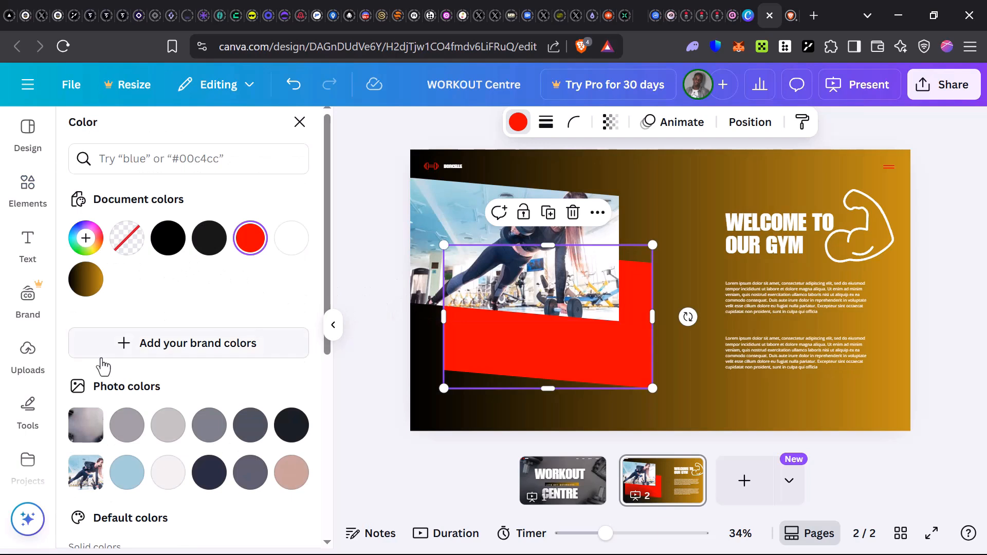
left_click(72, 287)
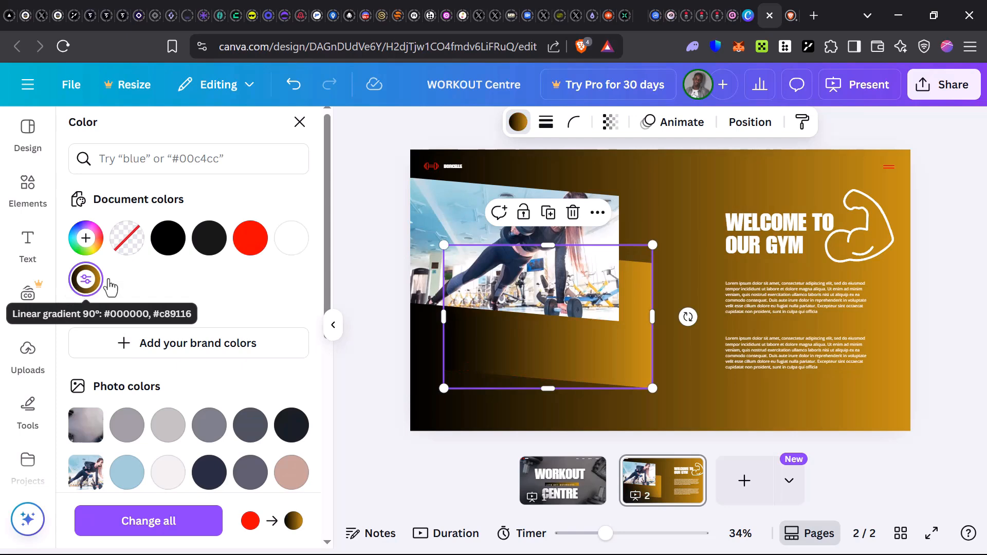
Reposition the gradient shape and move the workout photo down and to the right so it overlaps the shape with the gradient edge showing.
left_click_drag(650, 309, 605, 312)
left_click(476, 221)
left_click_drag(476, 221, 509, 263)
left_click(723, 191)
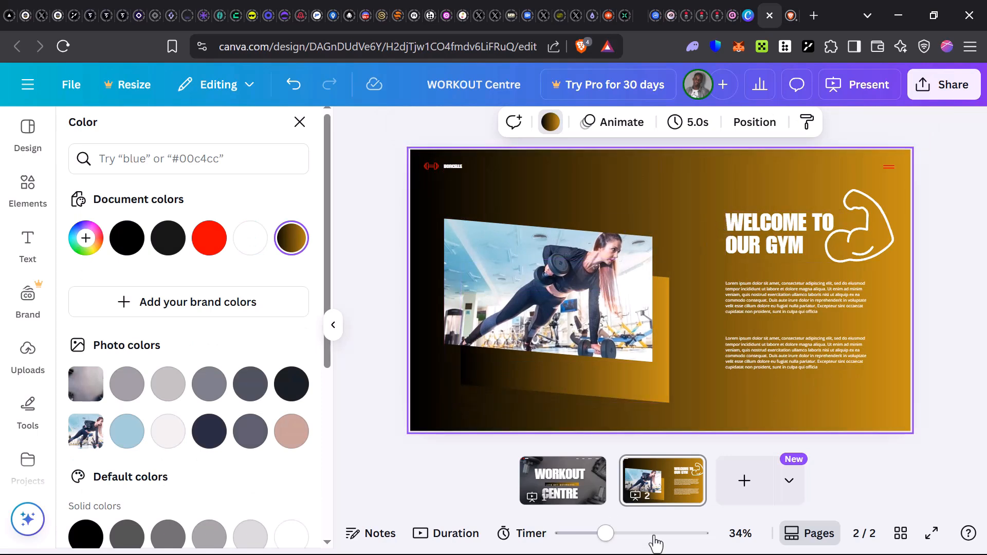
Compare the cover with the welcome page and examine the available text styles and text apps, including TypeCutOut.
left_click(599, 494)
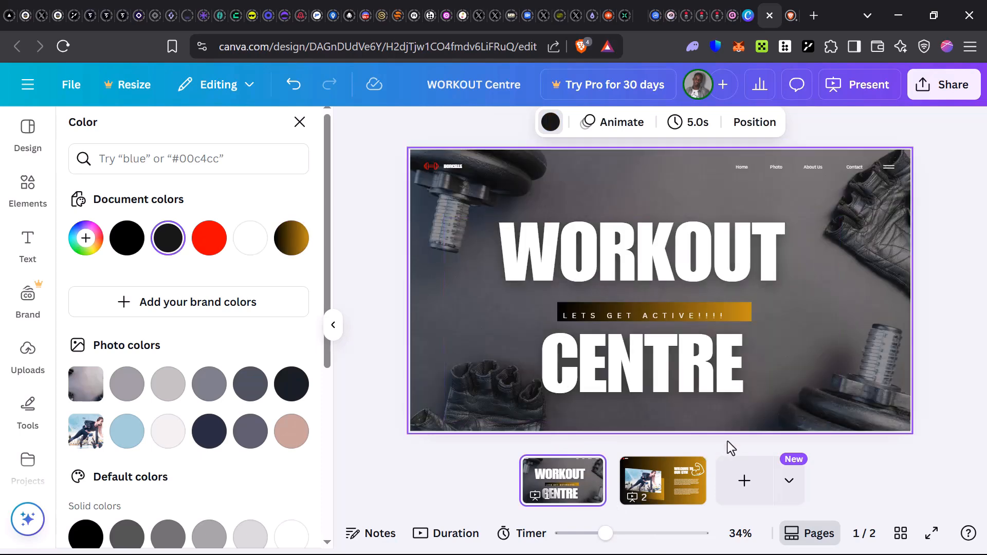
left_click(689, 485)
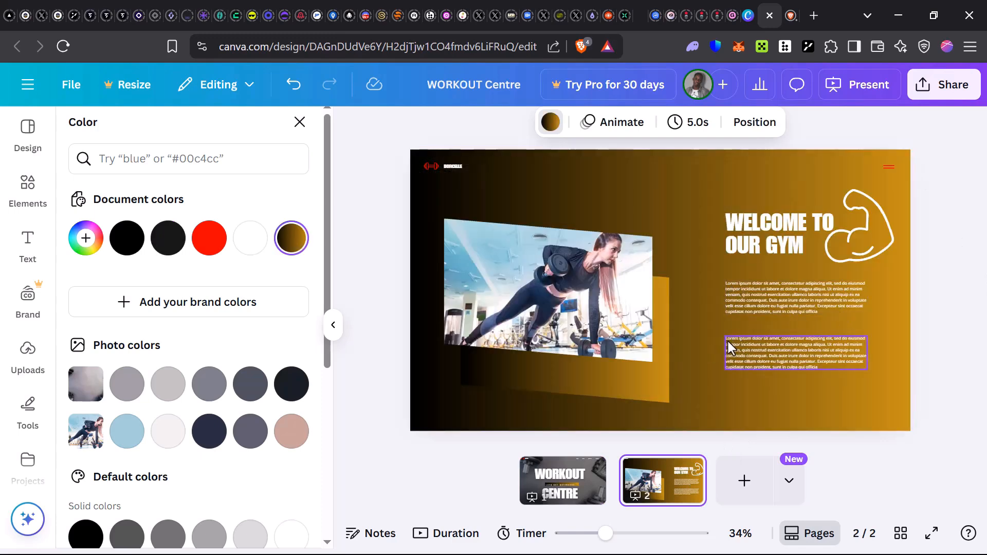
left_click(27, 247)
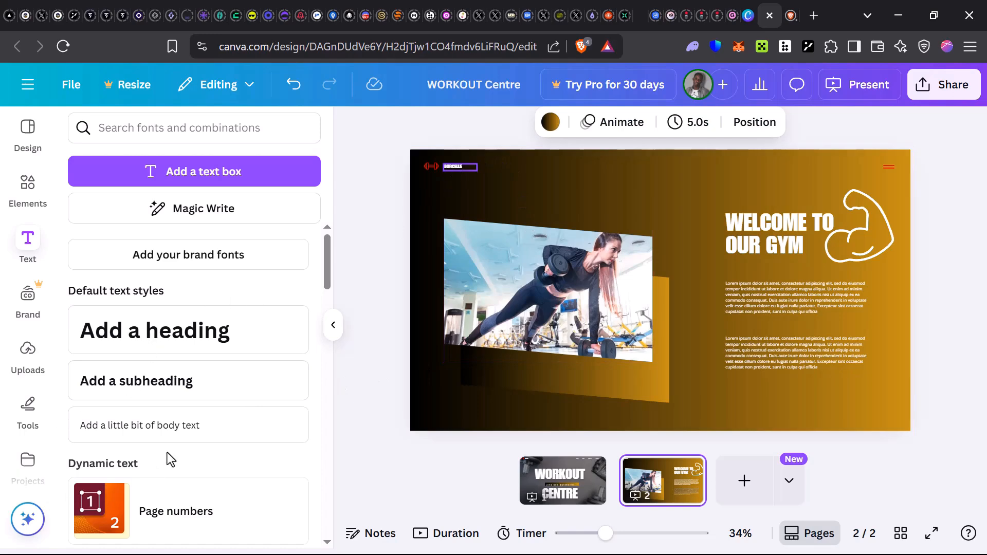
scroll(168, 454, "down", 4)
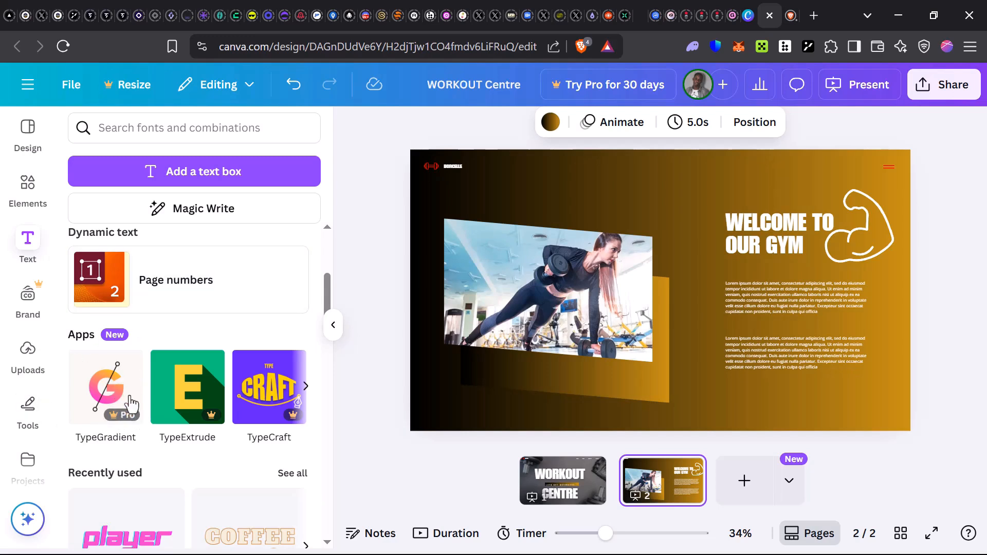
scroll(174, 412, "down", 1)
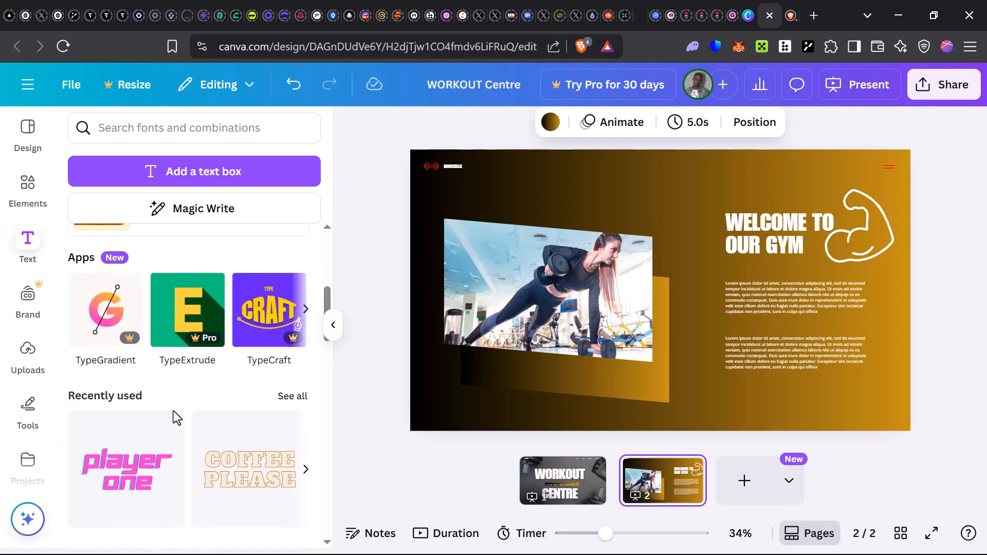
left_click(306, 310)
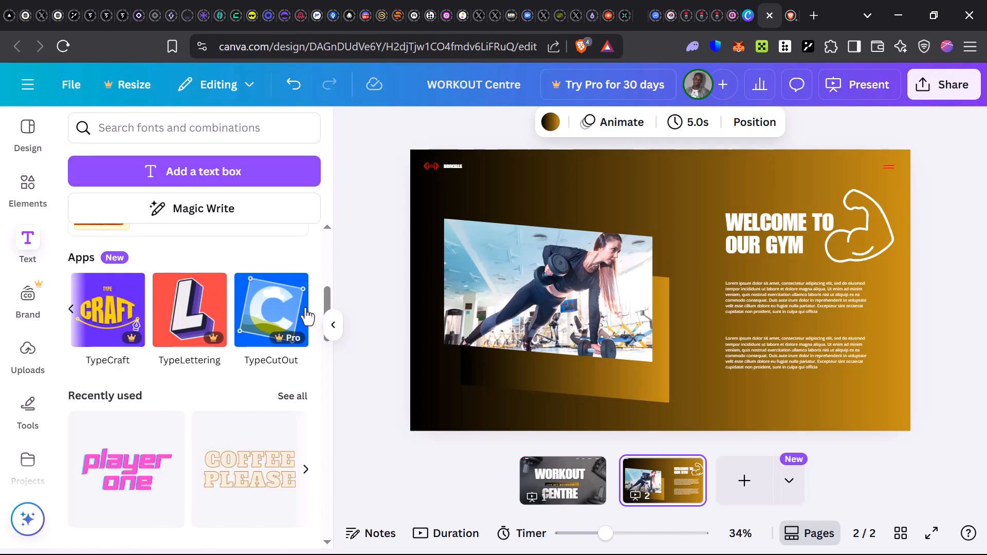
left_click(307, 316)
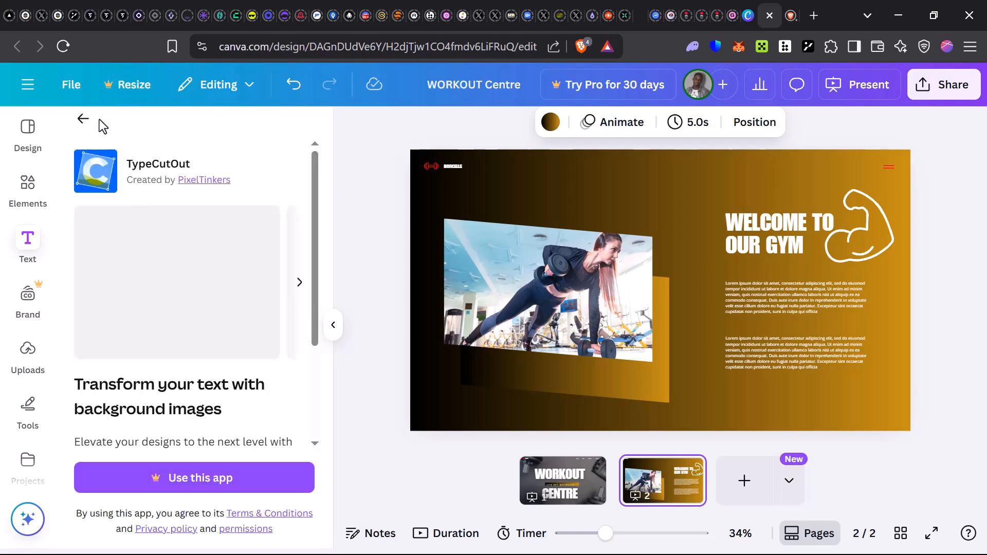
left_click(93, 123)
scroll(164, 427, "down", 2)
scroll(194, 348, "up", 5)
scroll(194, 348, "up", 3)
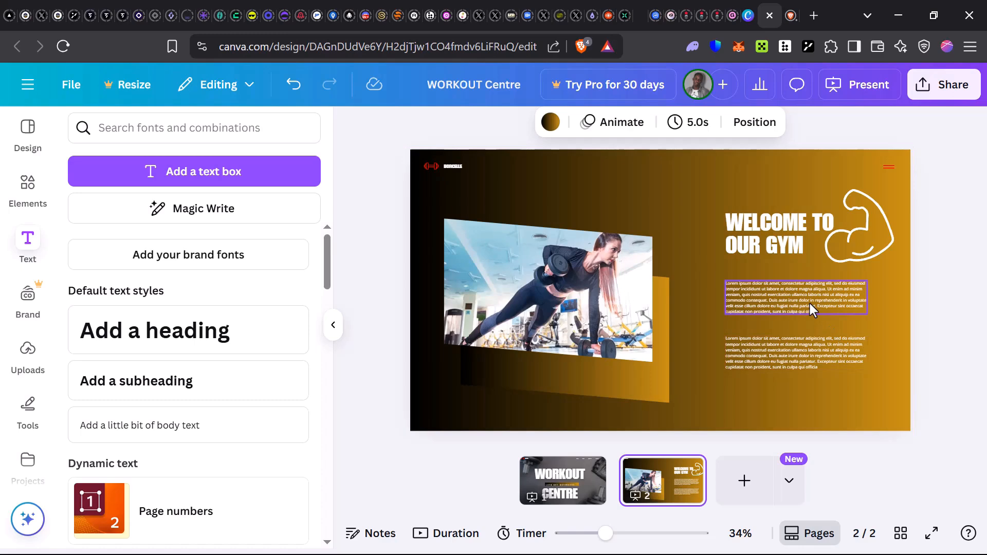
Delete both lorem ipsum paragraphs below the WELCOME TO OUR GYM heading.
left_click(777, 284)
key("Return")
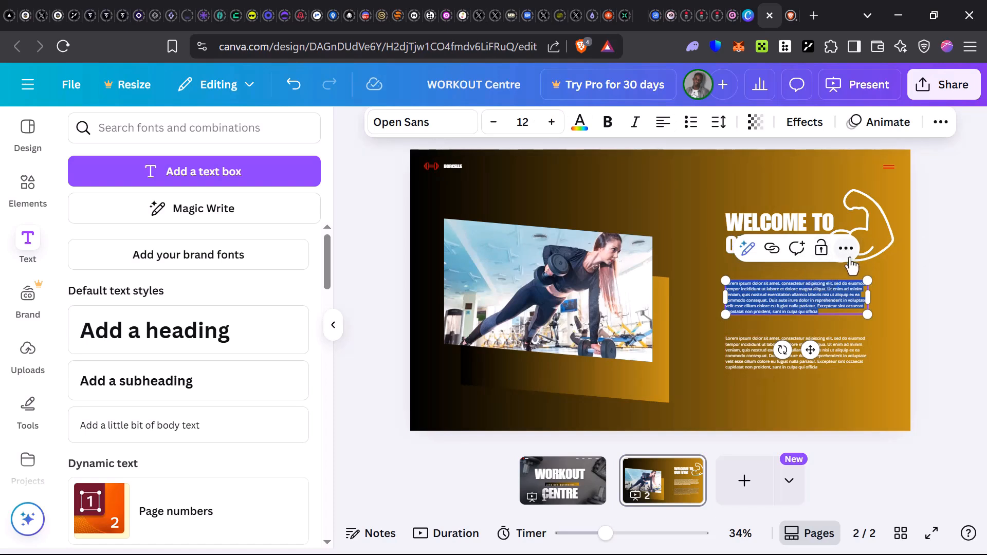
left_click(845, 249)
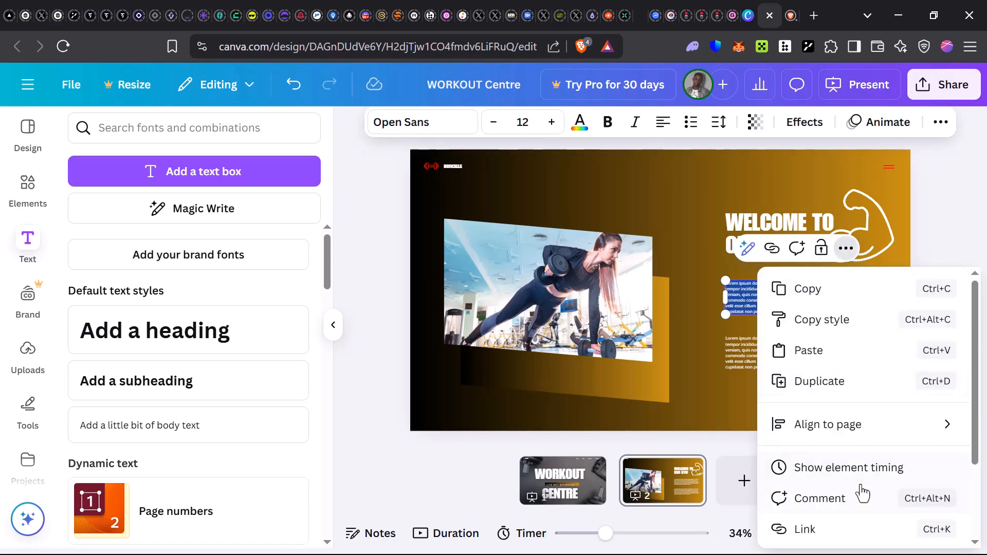
left_click(744, 298)
right_click(778, 296)
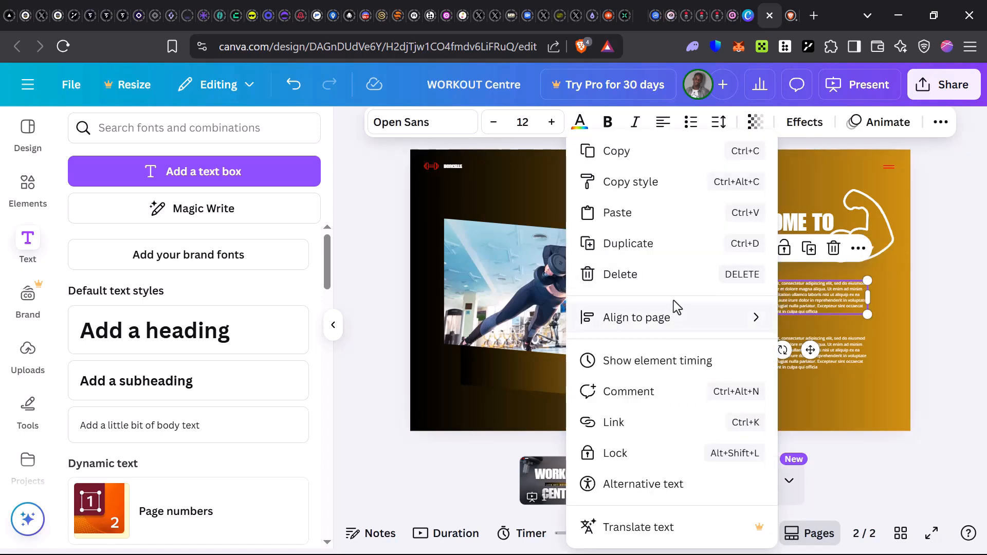
left_click(678, 277)
left_click(759, 358)
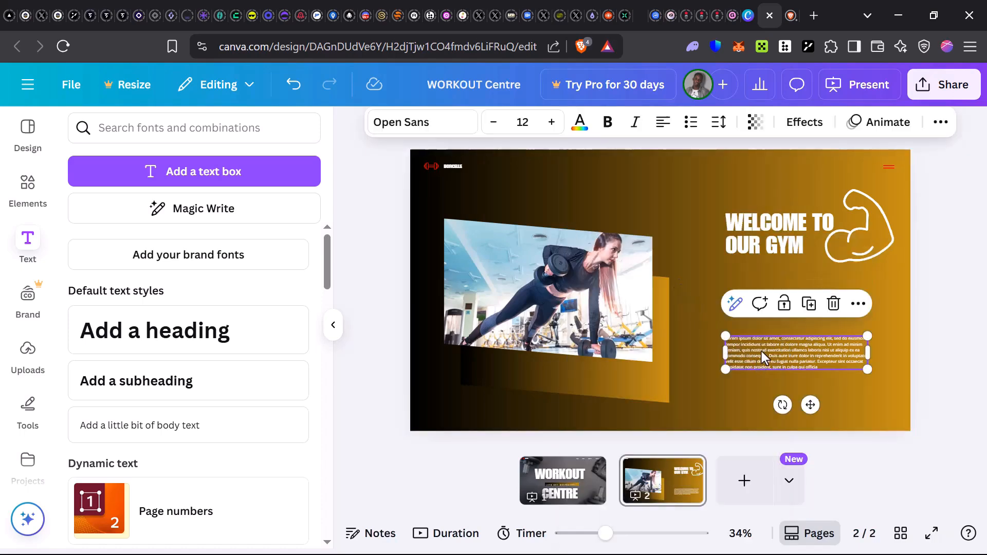
left_click(832, 305)
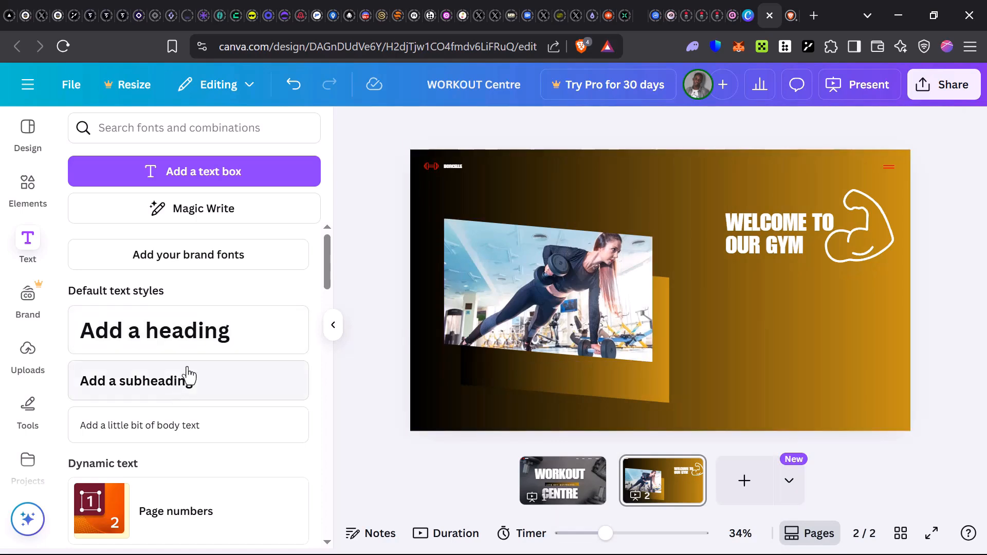
Add a default heading below WELCOME TO OUR GYM and a default subheading directly beneath it.
left_click_drag(497, 328, 810, 268)
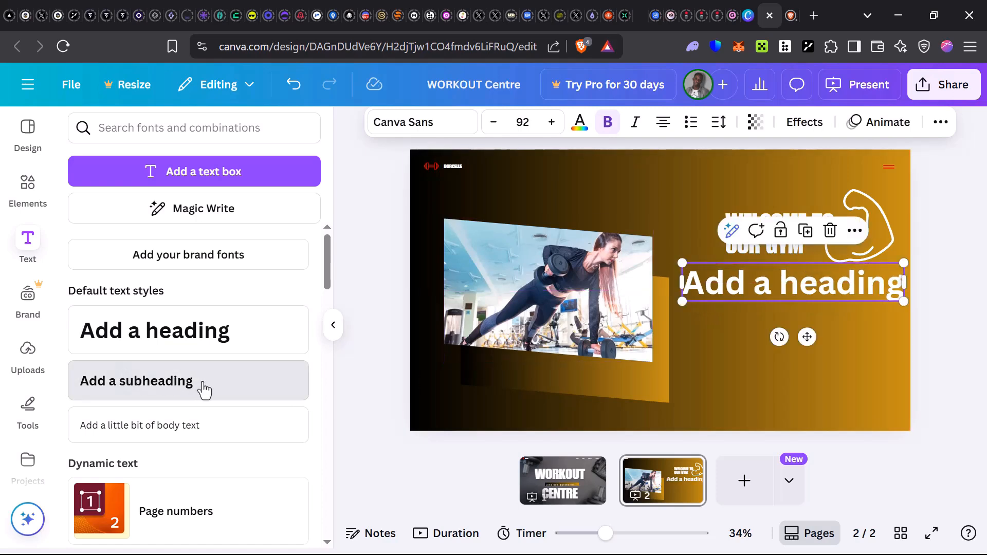
left_click(122, 375)
left_click(778, 326)
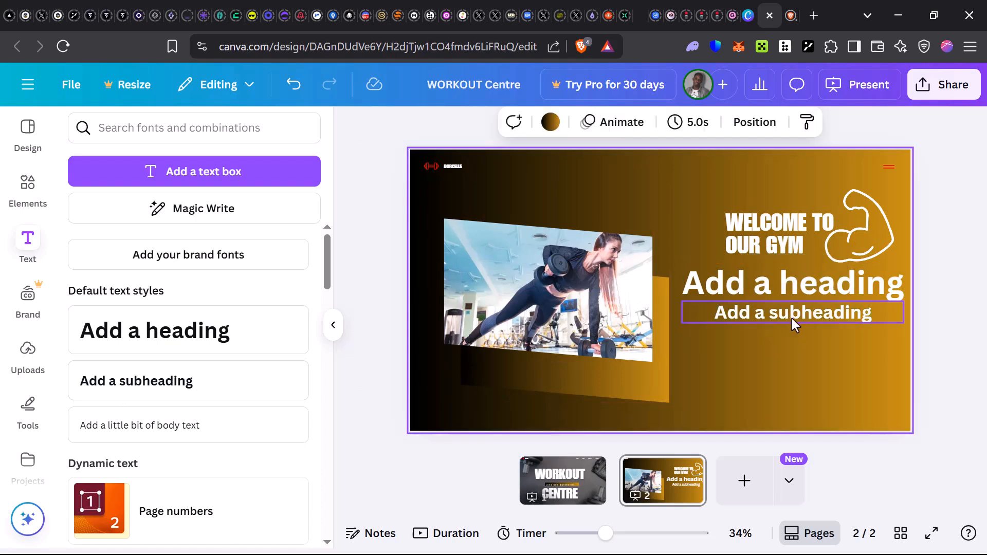
Replace the new heading's text with WORK OUT and the subheading's text with STAY FIT.
double_click(756, 286)
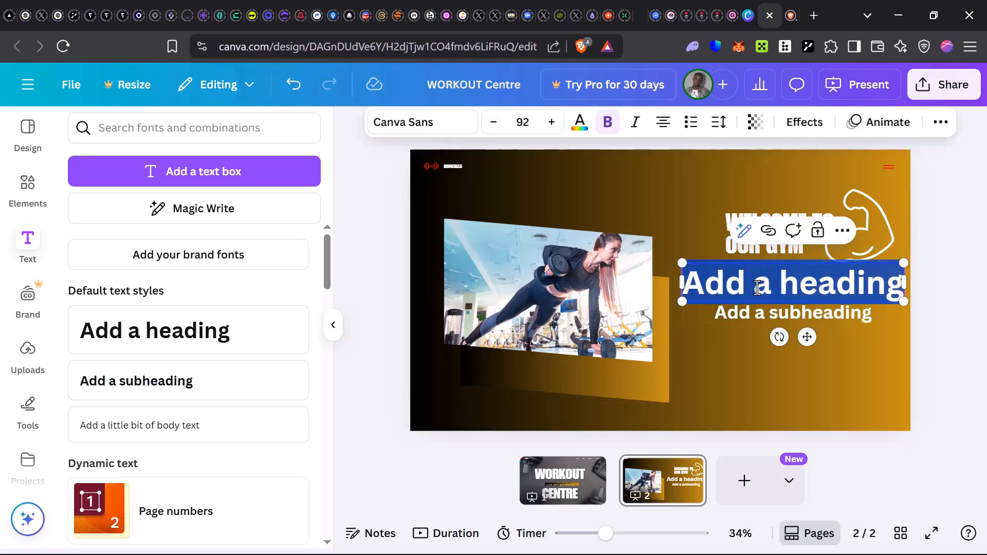
type("WORK OUT")
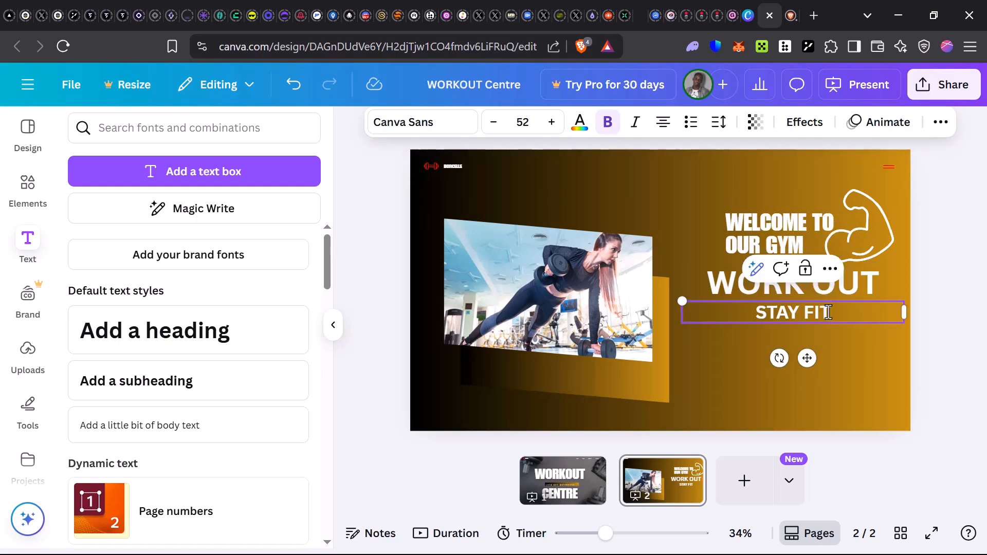
left_click(717, 326)
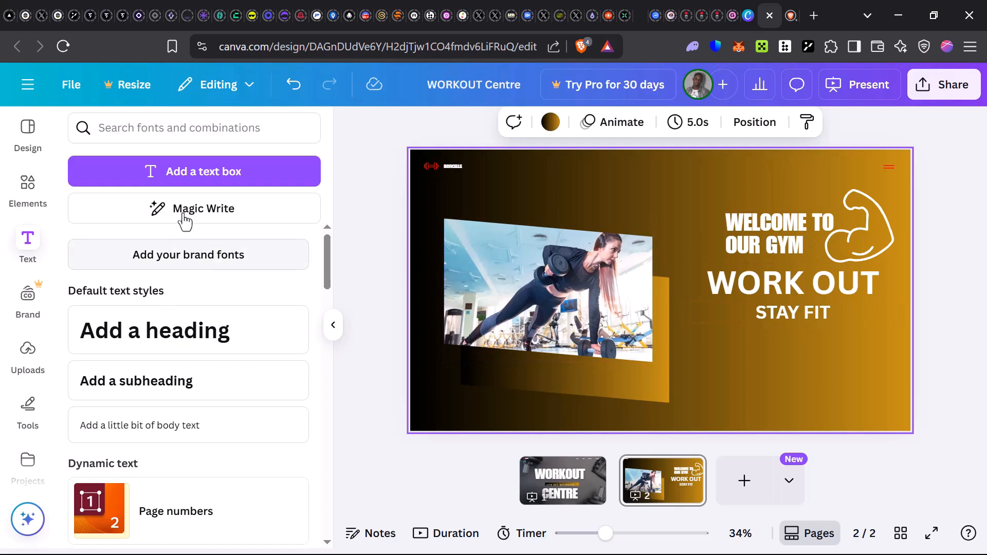
Examine the Magic Write prompt, the brand fonts offer, the uploaded images and the drawing tools.
left_click(218, 226)
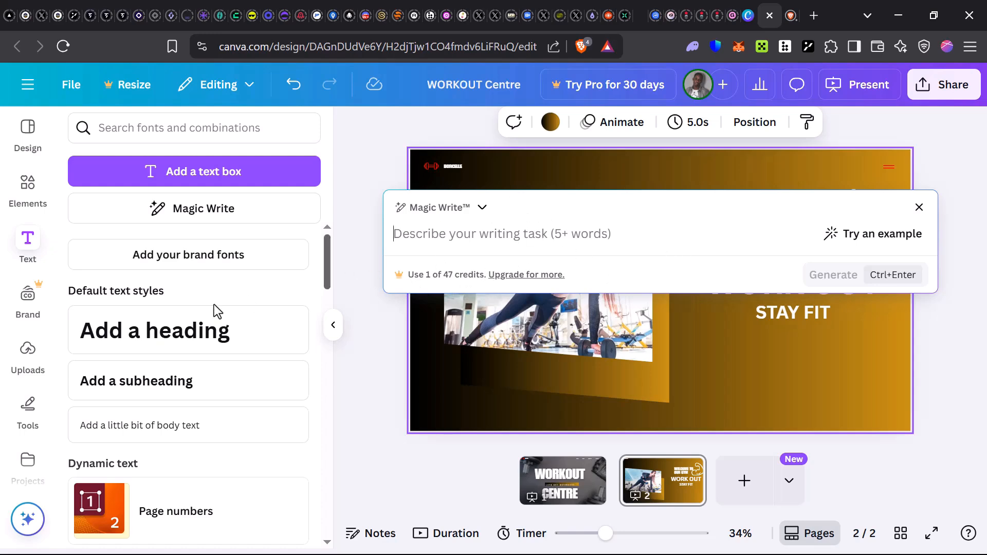
left_click(256, 264)
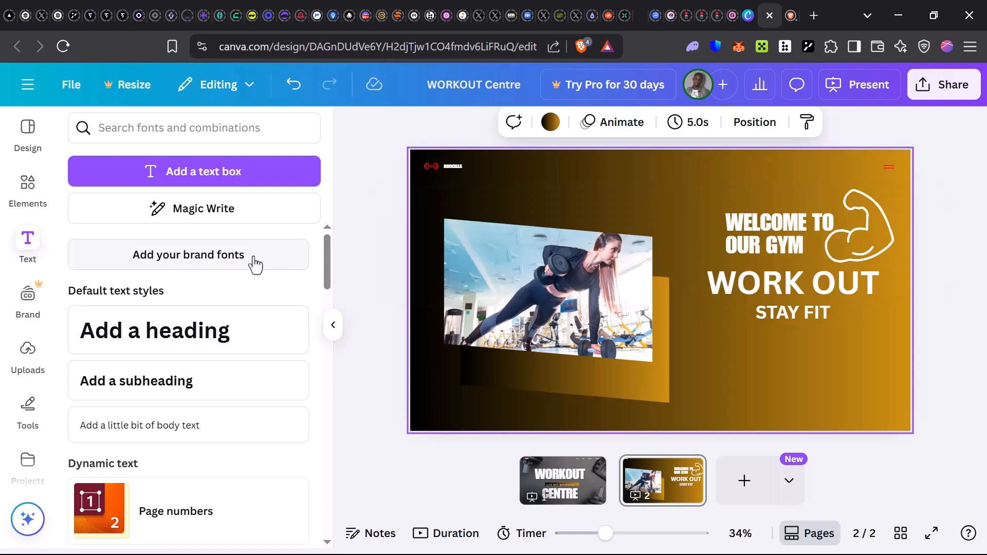
left_click(256, 265)
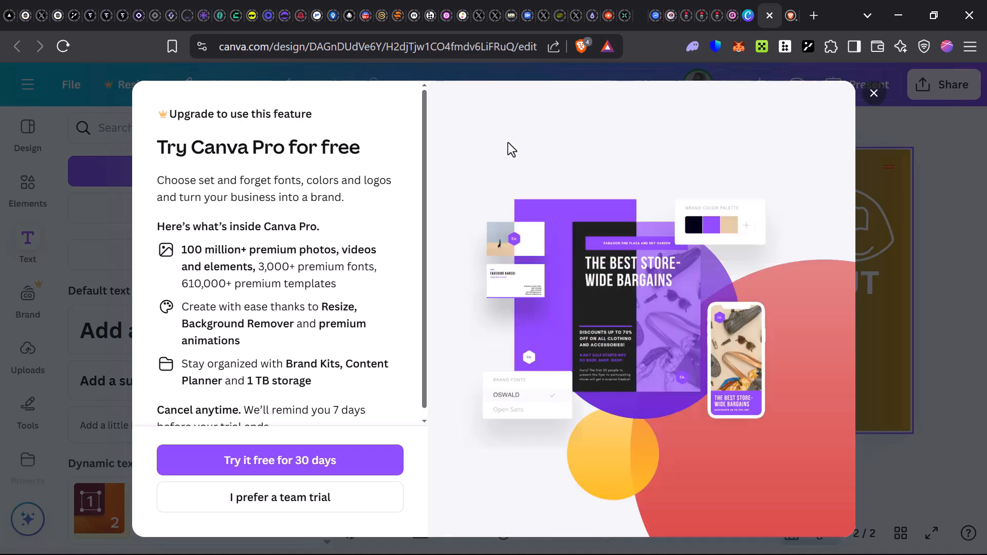
left_click(874, 93)
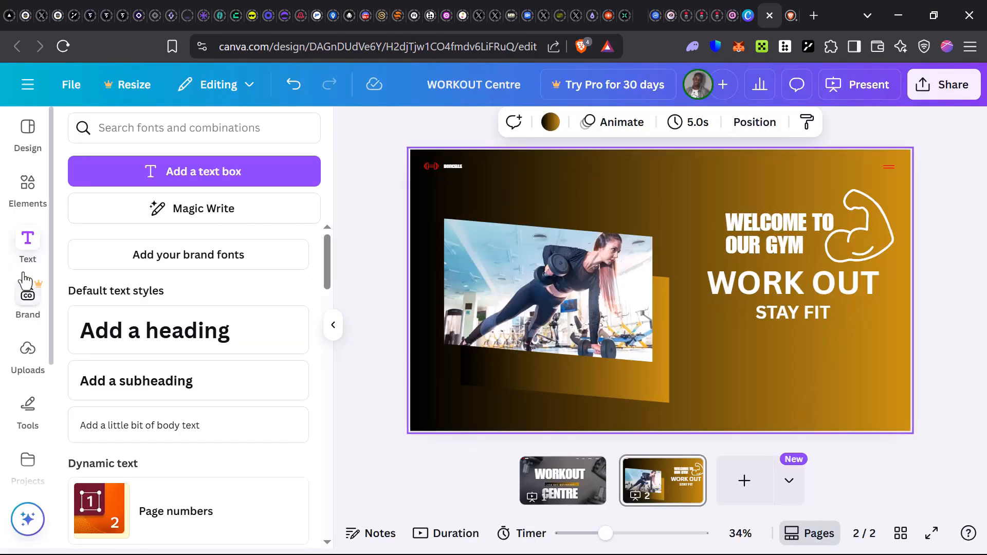
left_click(28, 353)
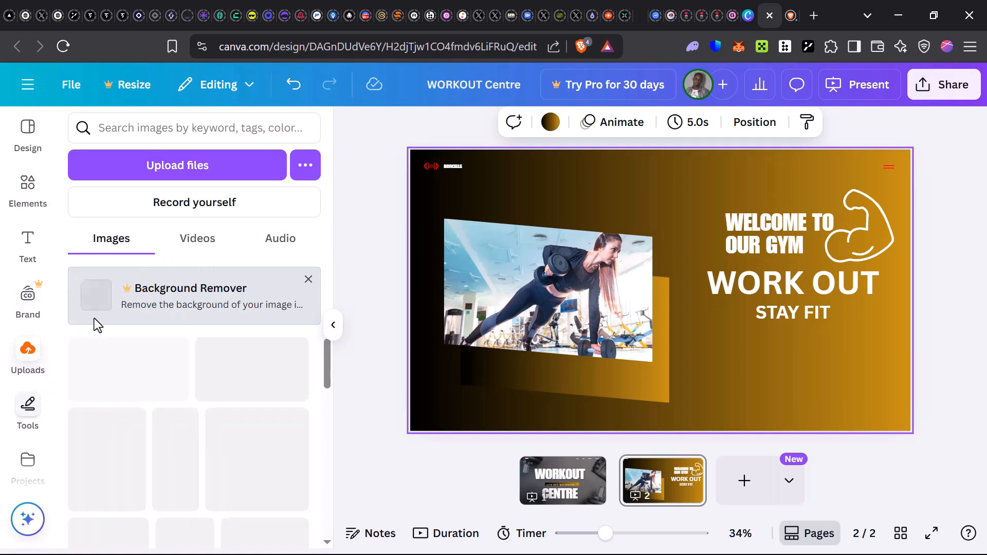
left_click(36, 414)
left_click(30, 403)
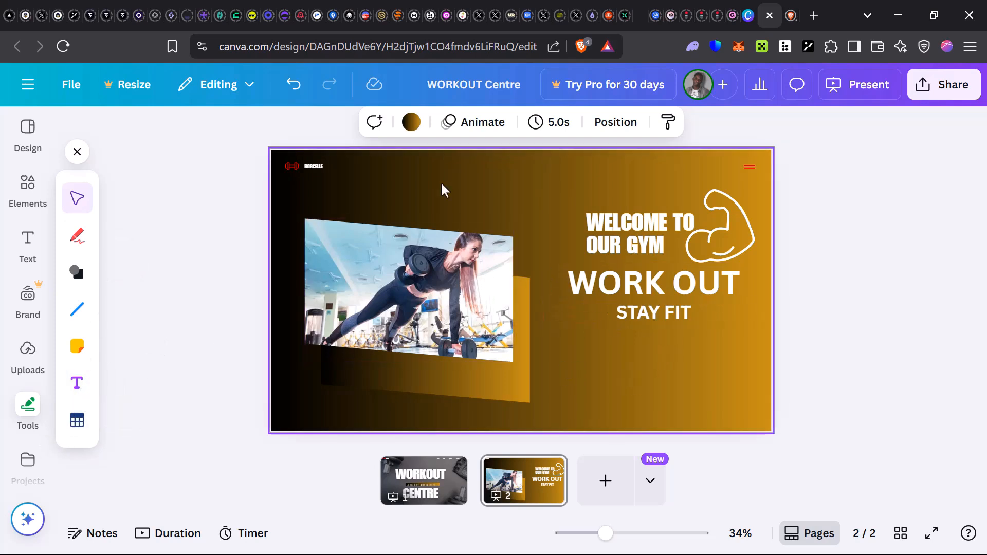
Add a third page to the presentation and fill it with the GET ACTIVE!! design from the existing projects.
left_click(37, 459)
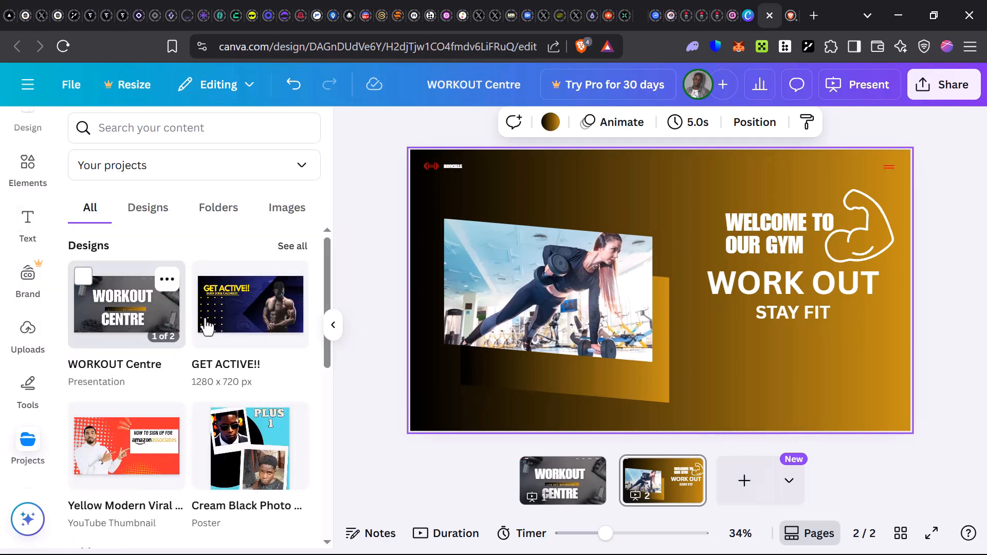
left_click(744, 482)
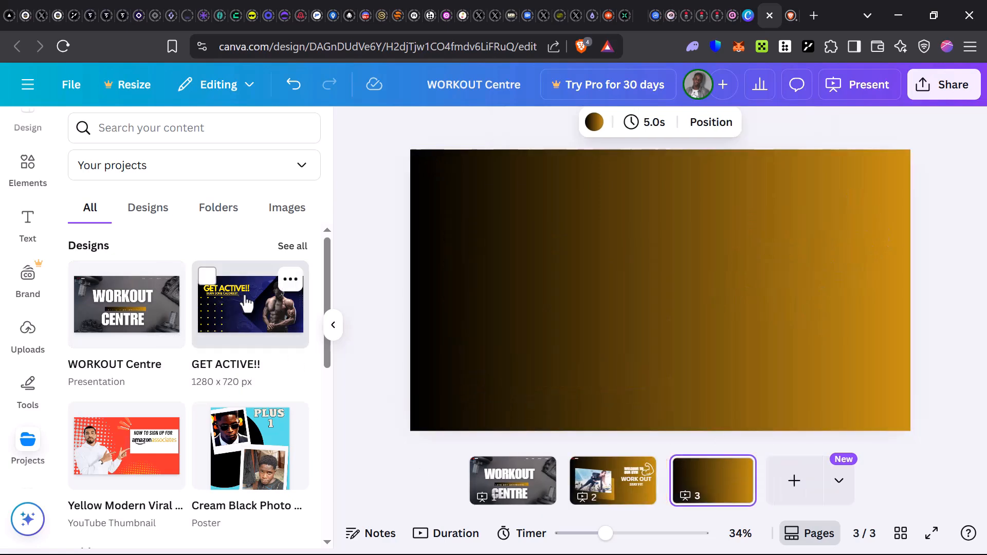
left_click(250, 305)
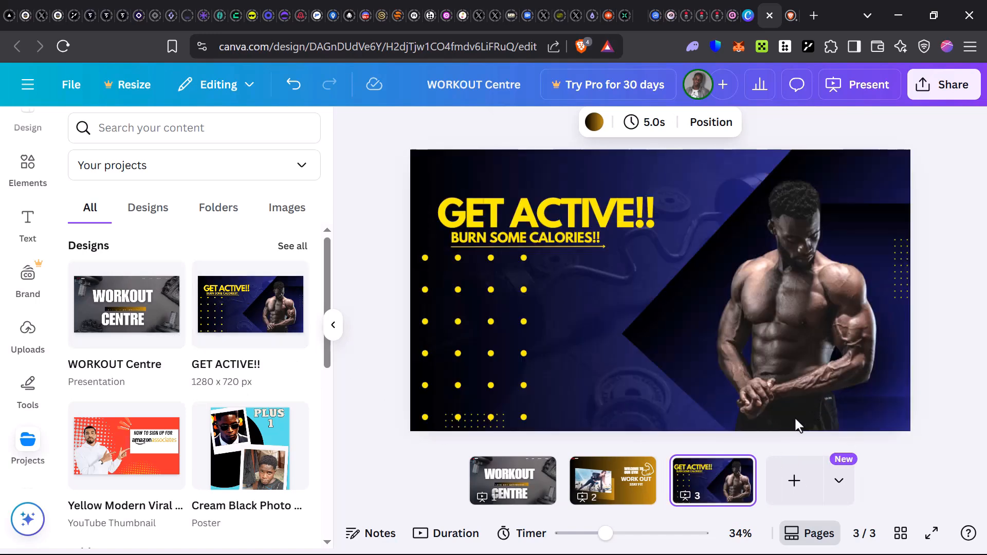
left_click(663, 404)
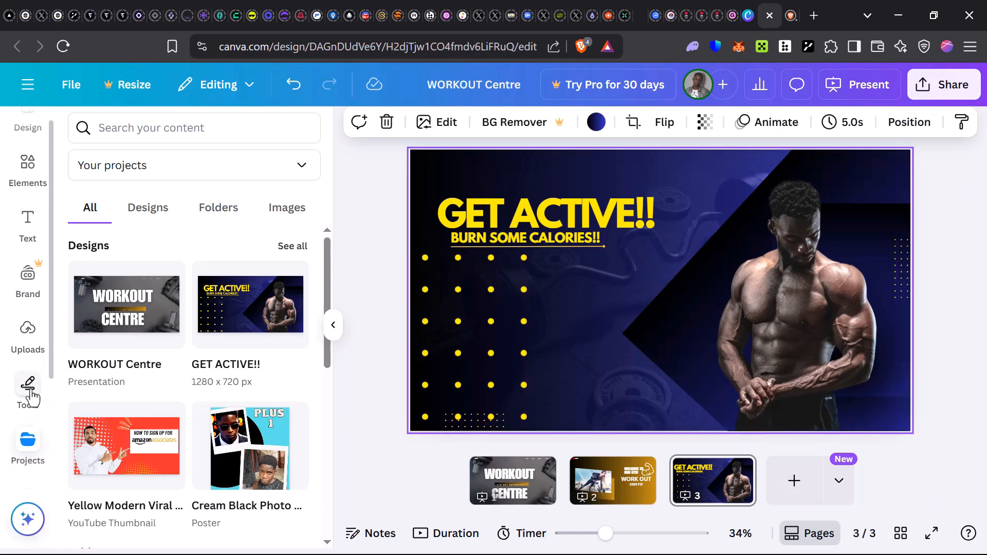
Examine the featured apps, data apps and More from Canva tools, and return to the Fitness template results.
scroll(28, 391, "down", 3)
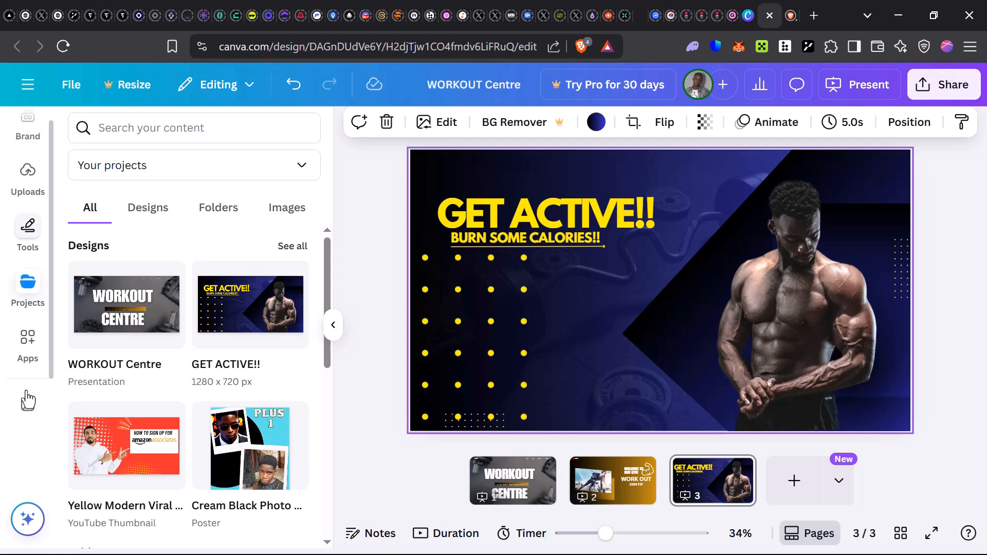
left_click(20, 338)
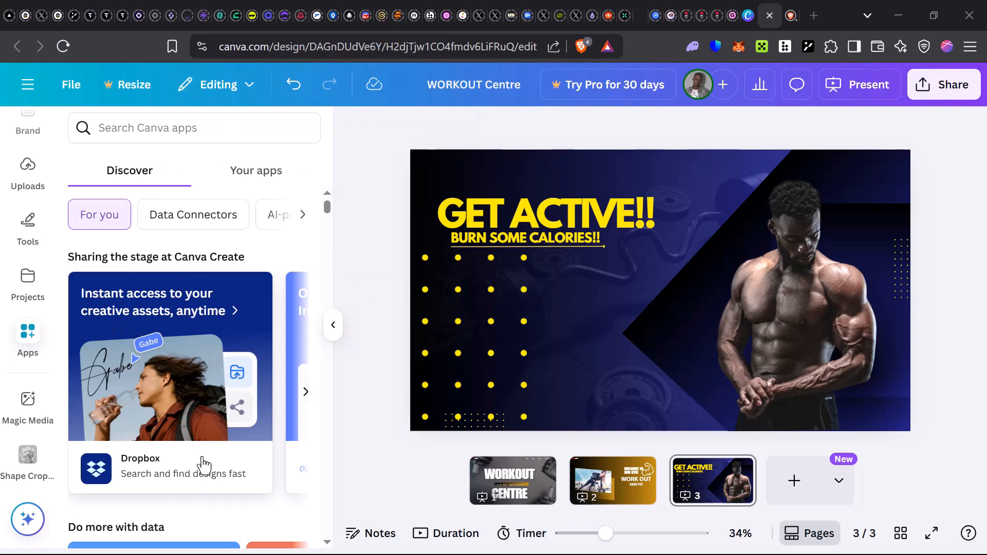
scroll(203, 465, "down", 3)
scroll(230, 264, "up", 3)
left_click(305, 393)
left_click(305, 393)
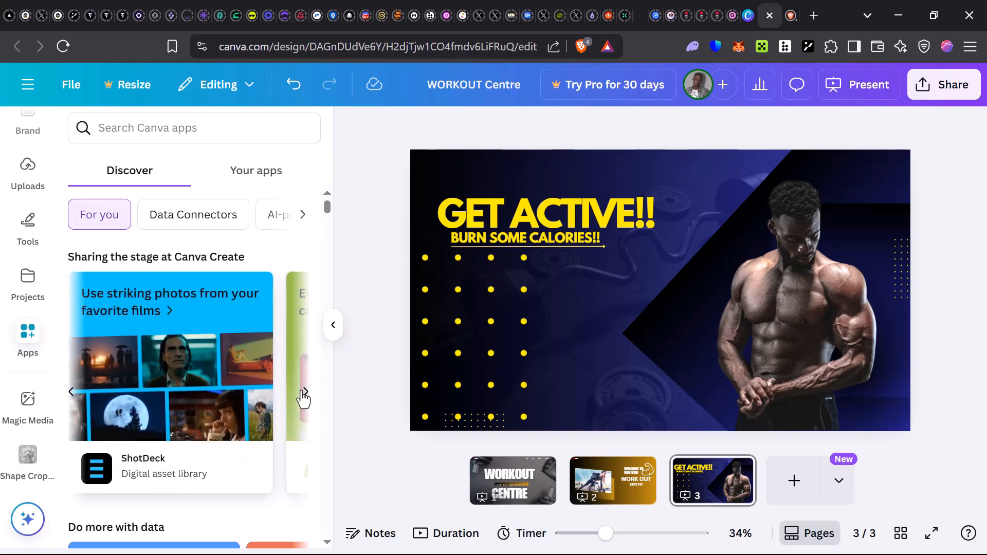
left_click(303, 393)
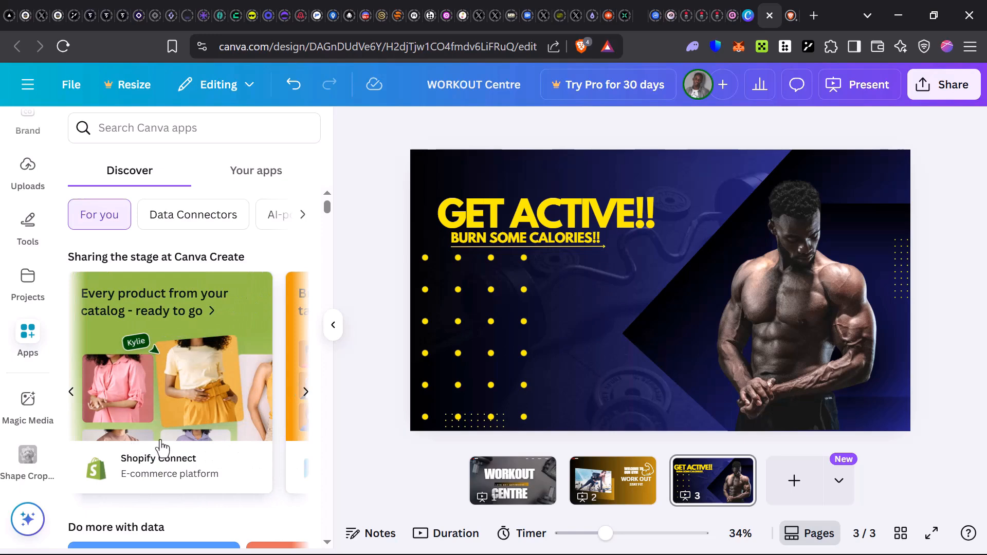
left_click(305, 393)
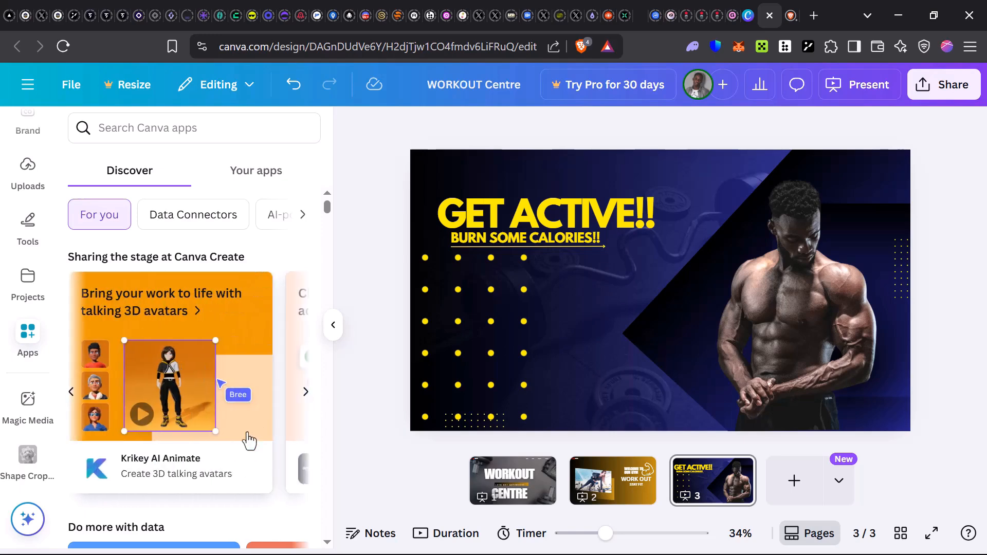
scroll(165, 478, "down", 5)
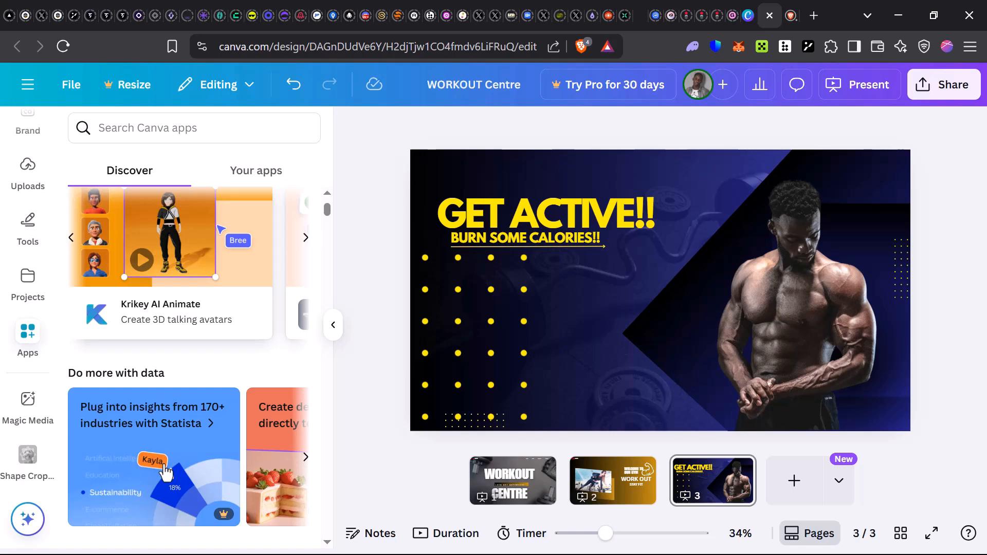
scroll(163, 437, "down", 3)
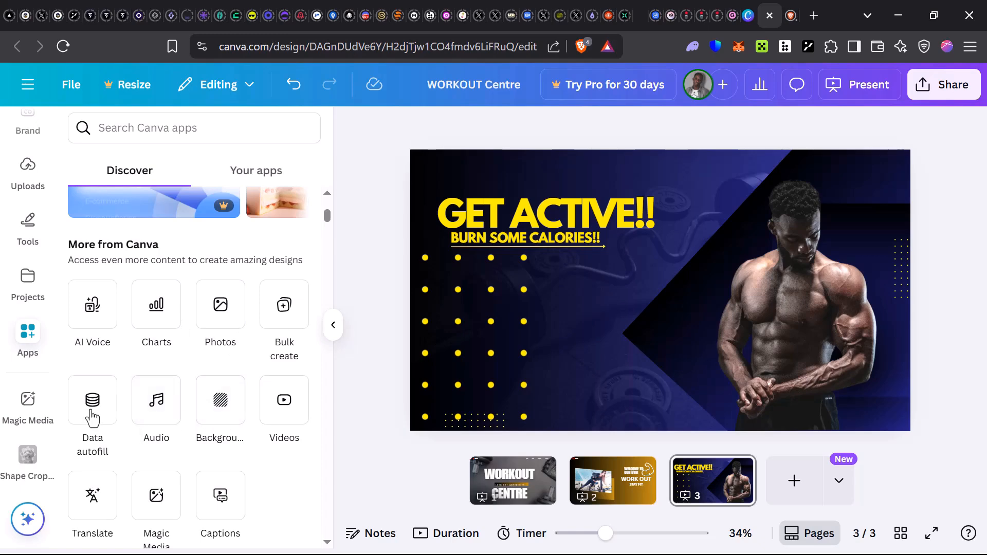
scroll(174, 500, "down", 2)
scroll(181, 475, "up", 6)
scroll(20, 469, "up", 4)
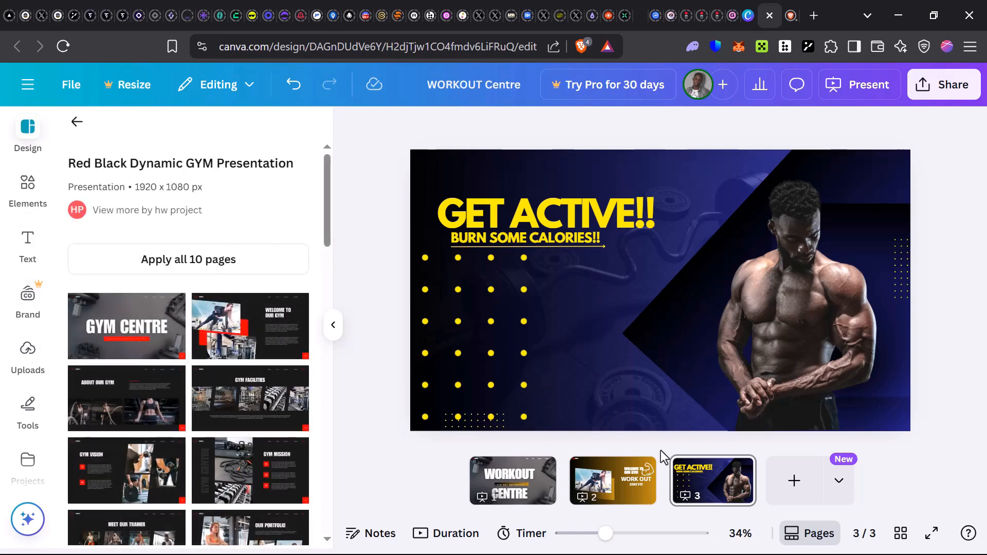
left_click(77, 122)
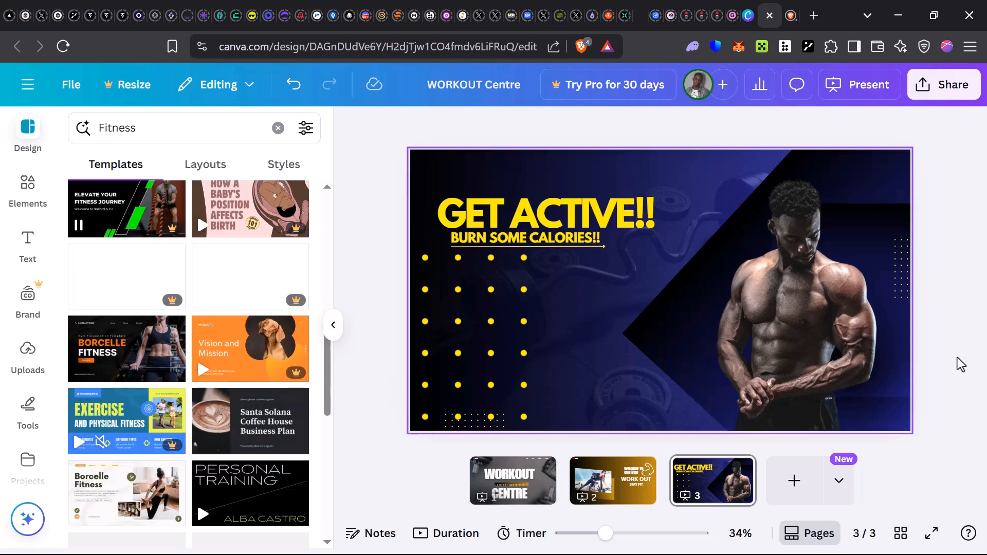
Play the presentation full screen in Autoplay mode to review its pages, and return to the editor.
left_click(866, 88)
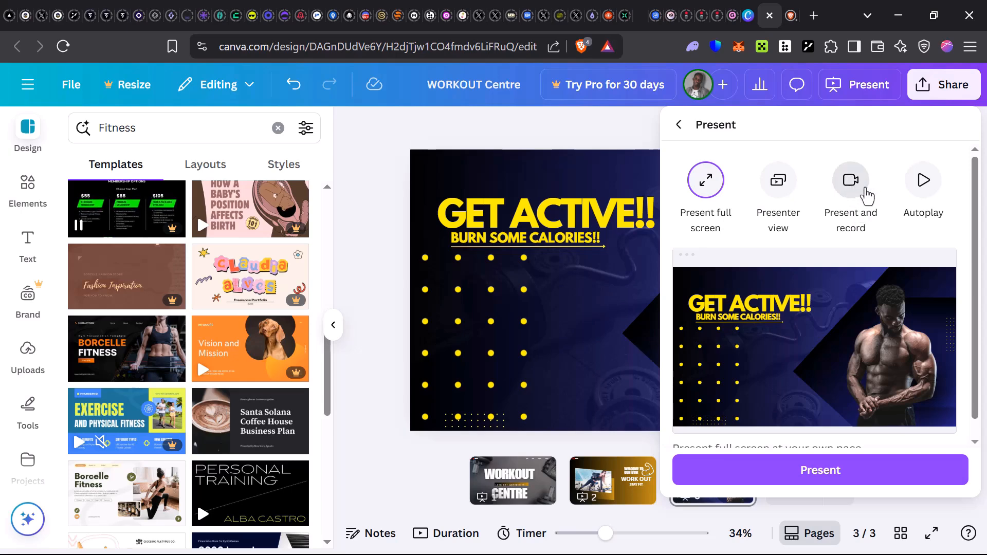
left_click(921, 188)
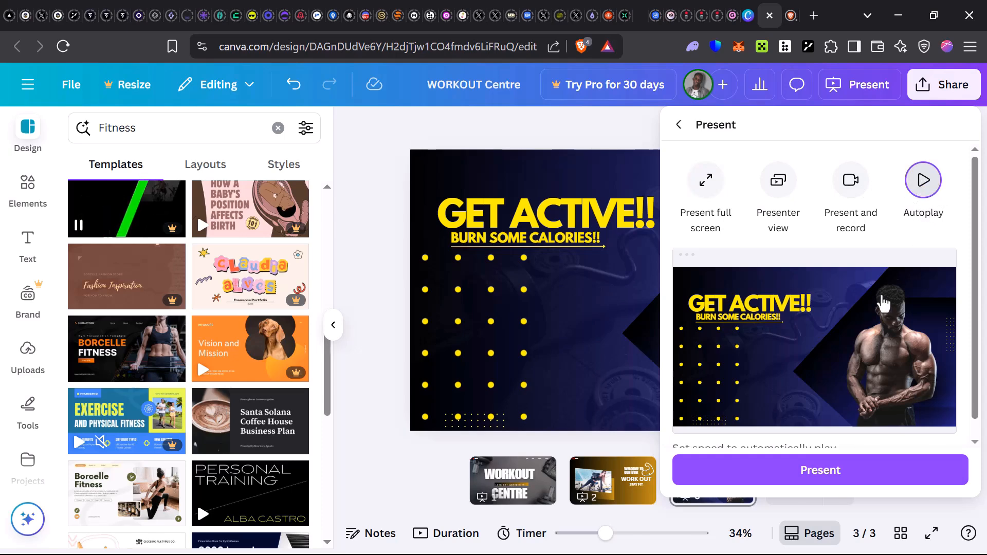
left_click(852, 480)
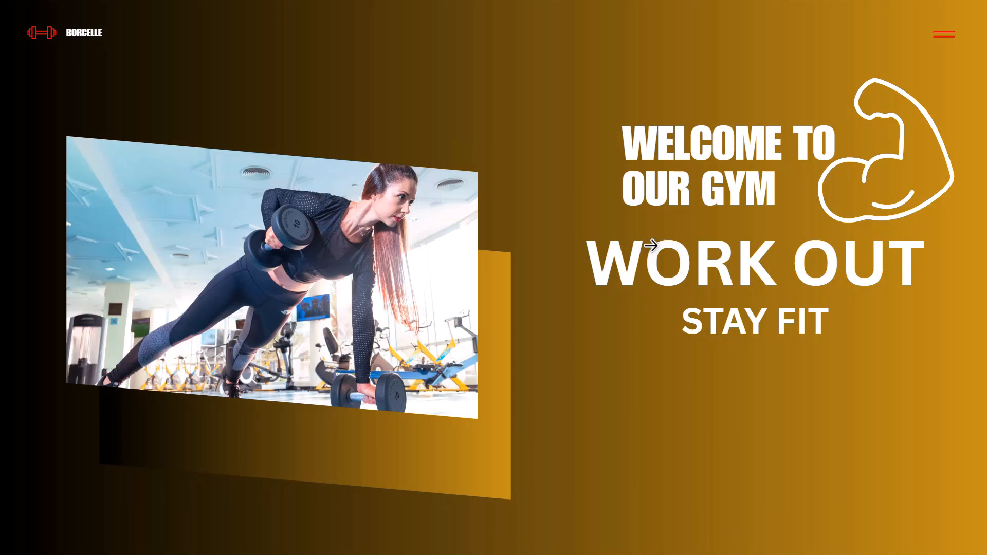
left_click(599, 251)
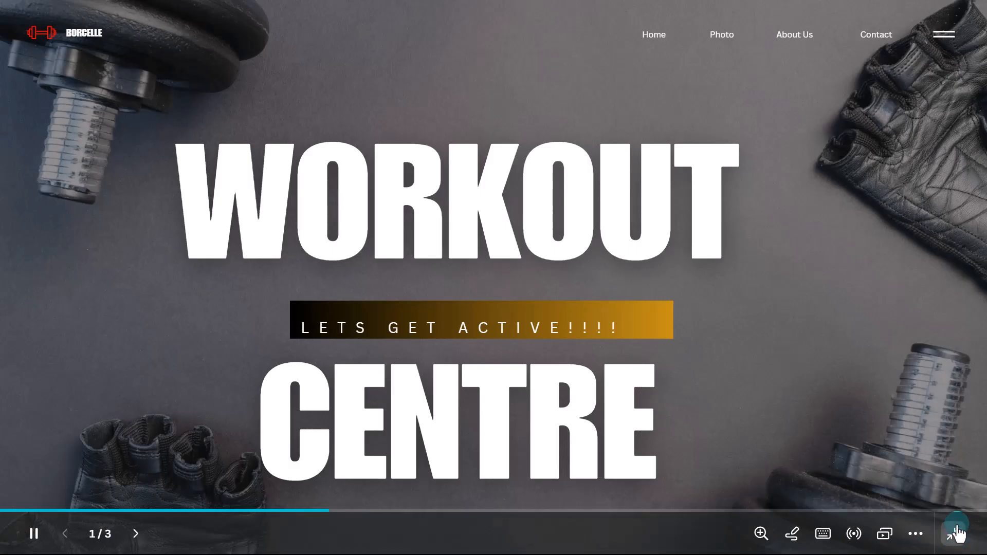
left_click(953, 533)
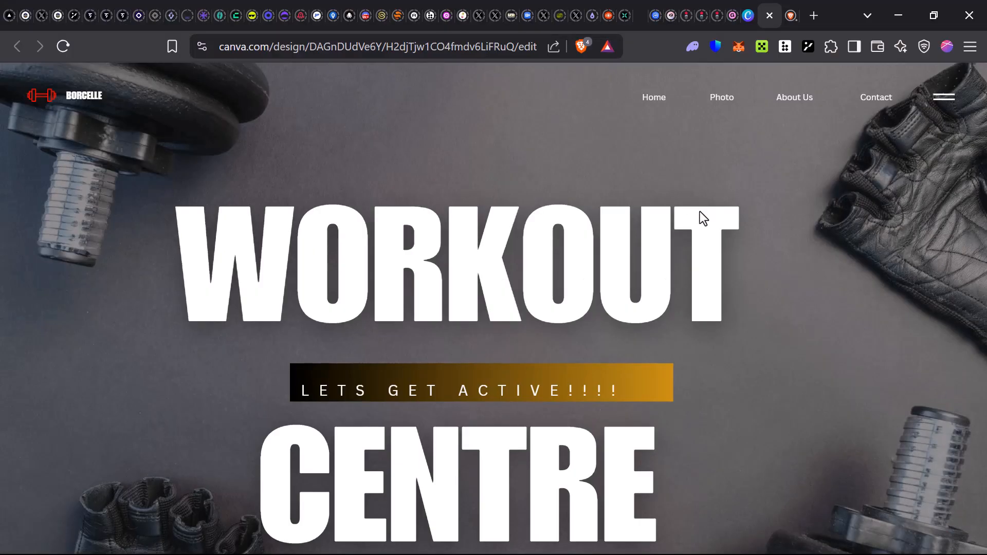
key("Escape")
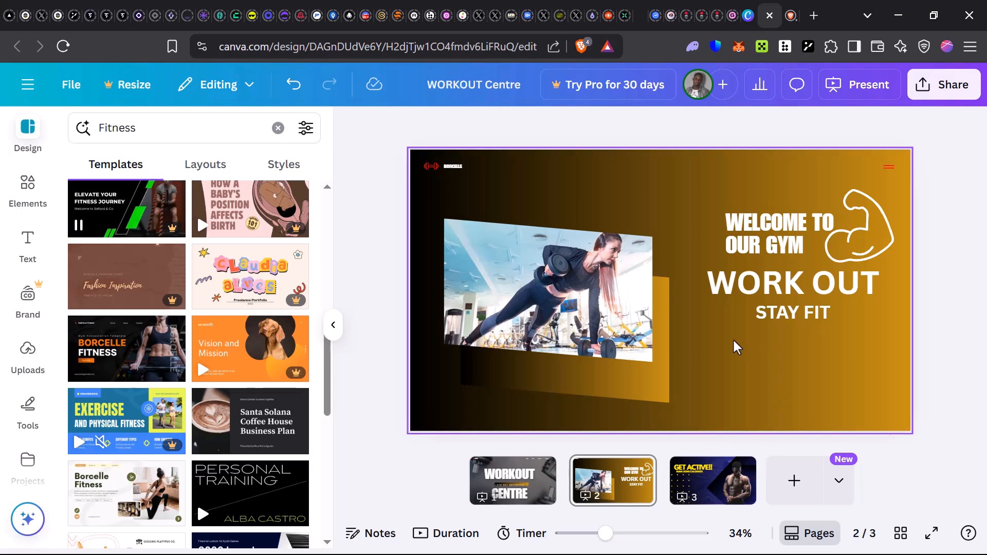
Open the sharing options for the WORKOUT Centre design.
left_click(943, 85)
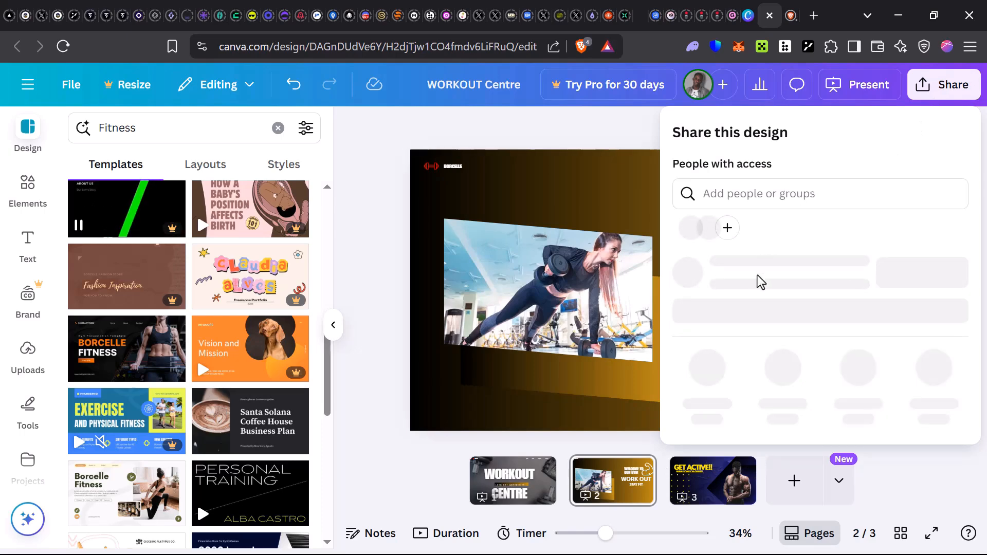